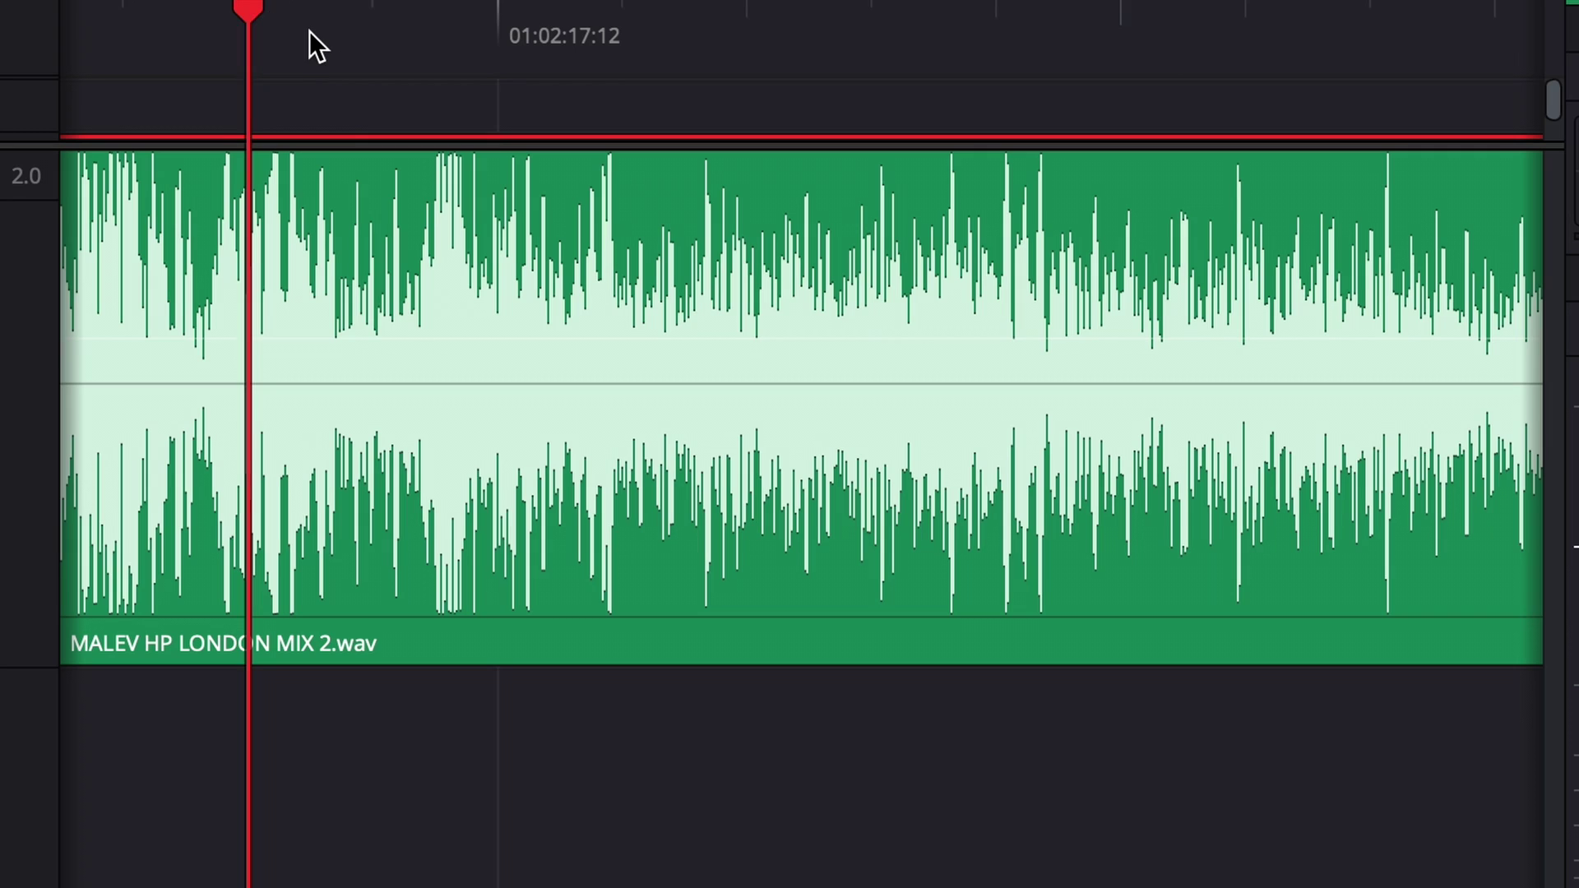
Step and scrub through A CAM.MP4 in the source viewer to preview the concert footage.
key(Right)
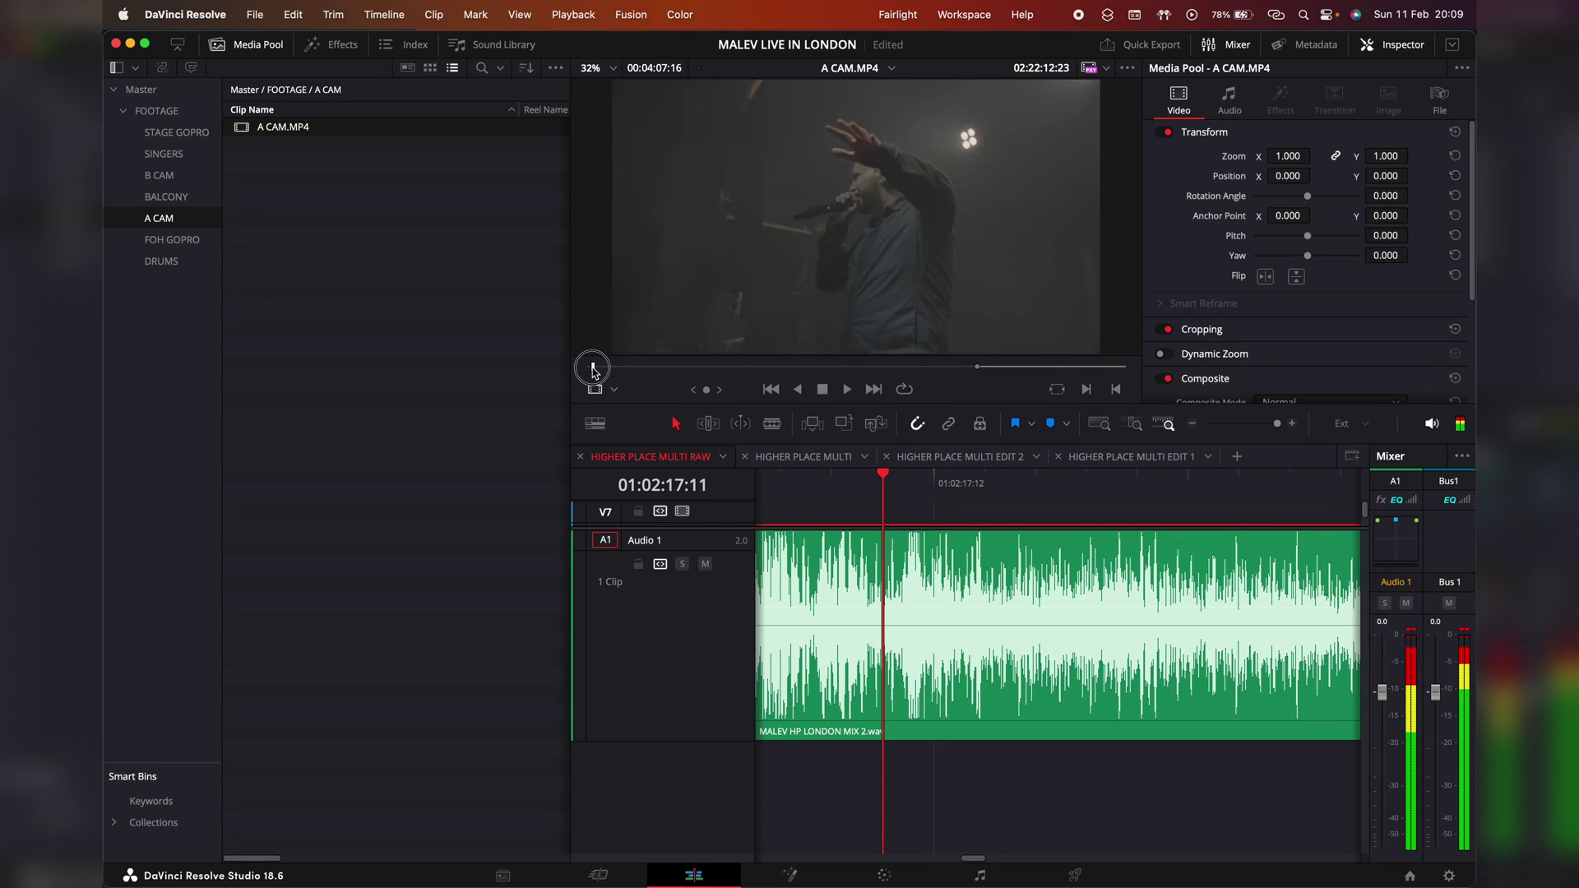
drag(594, 371, 587, 372)
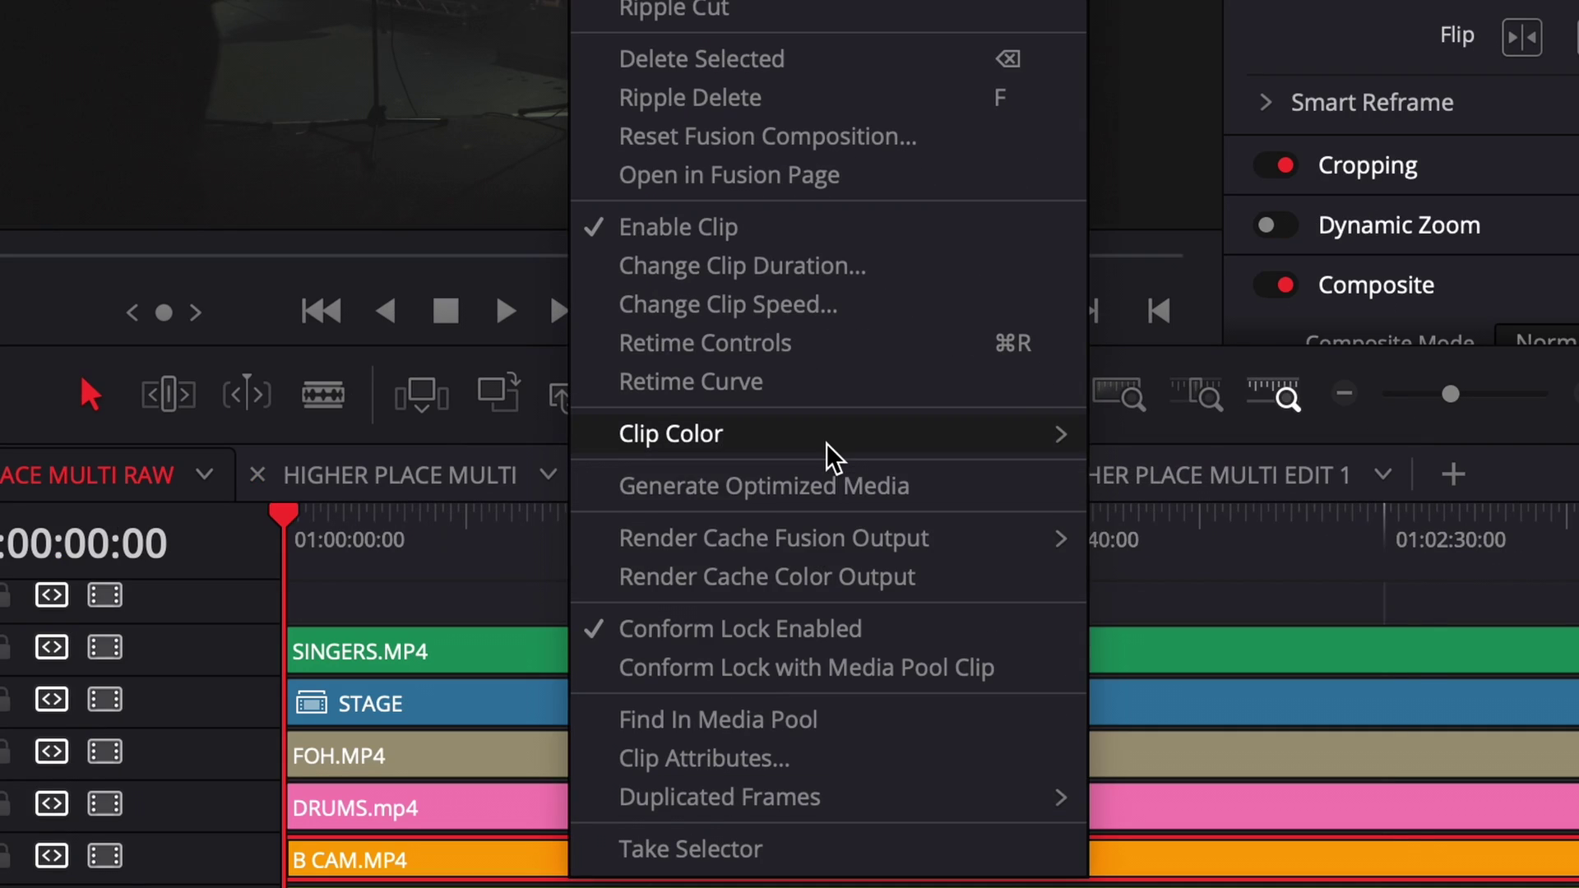
mouse_move(856, 438)
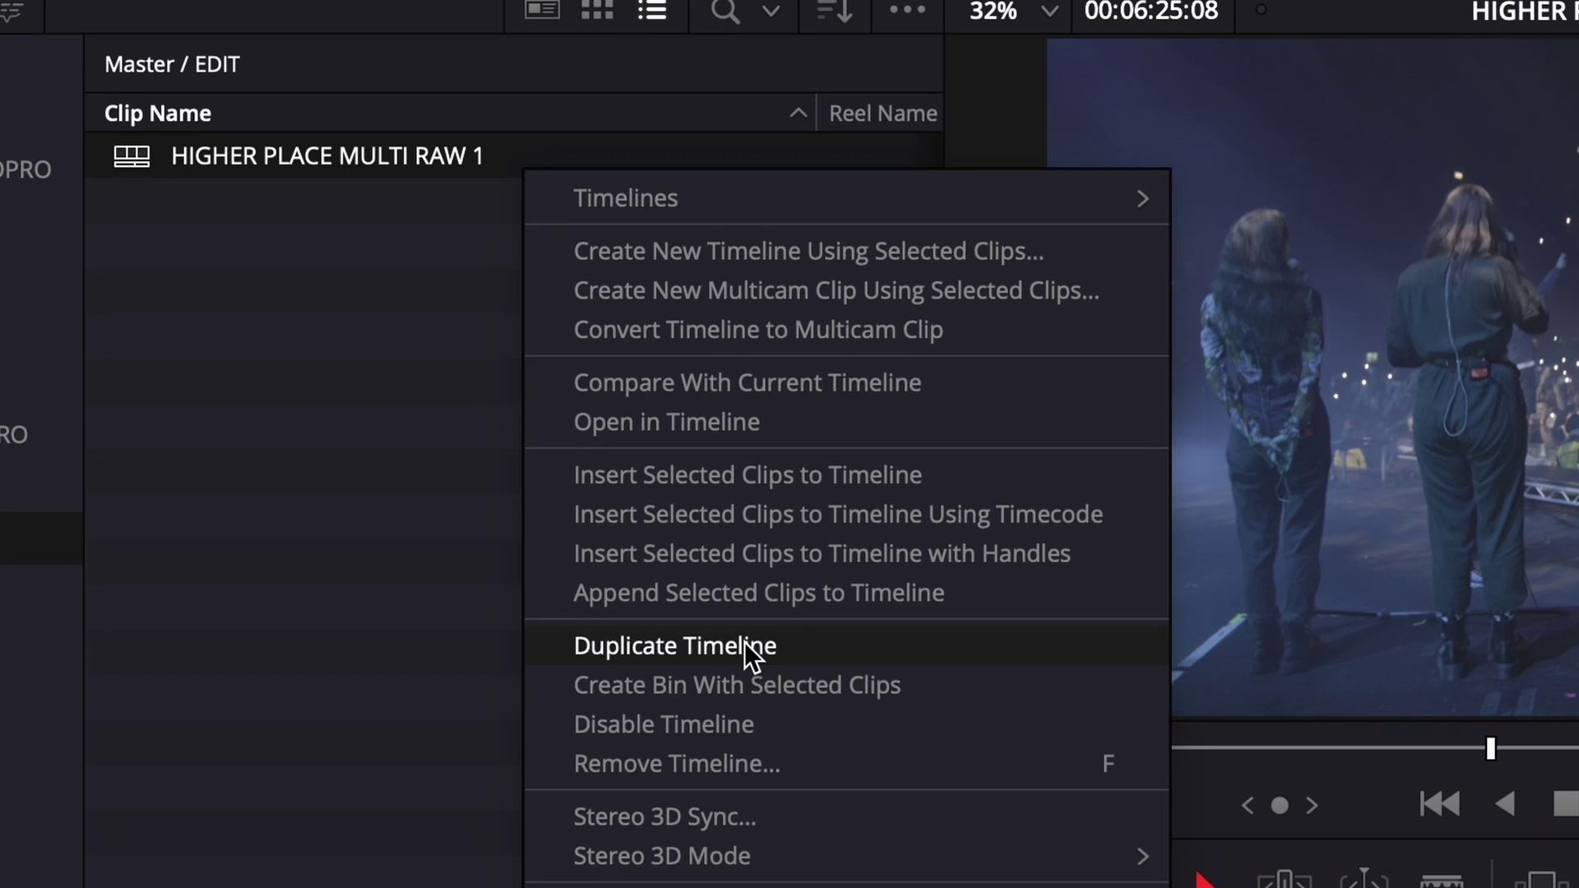
Duplicate the HIGHER PLACE MULTI RAW 1 timeline and convert the copy into a multicam clip.
click(744, 645)
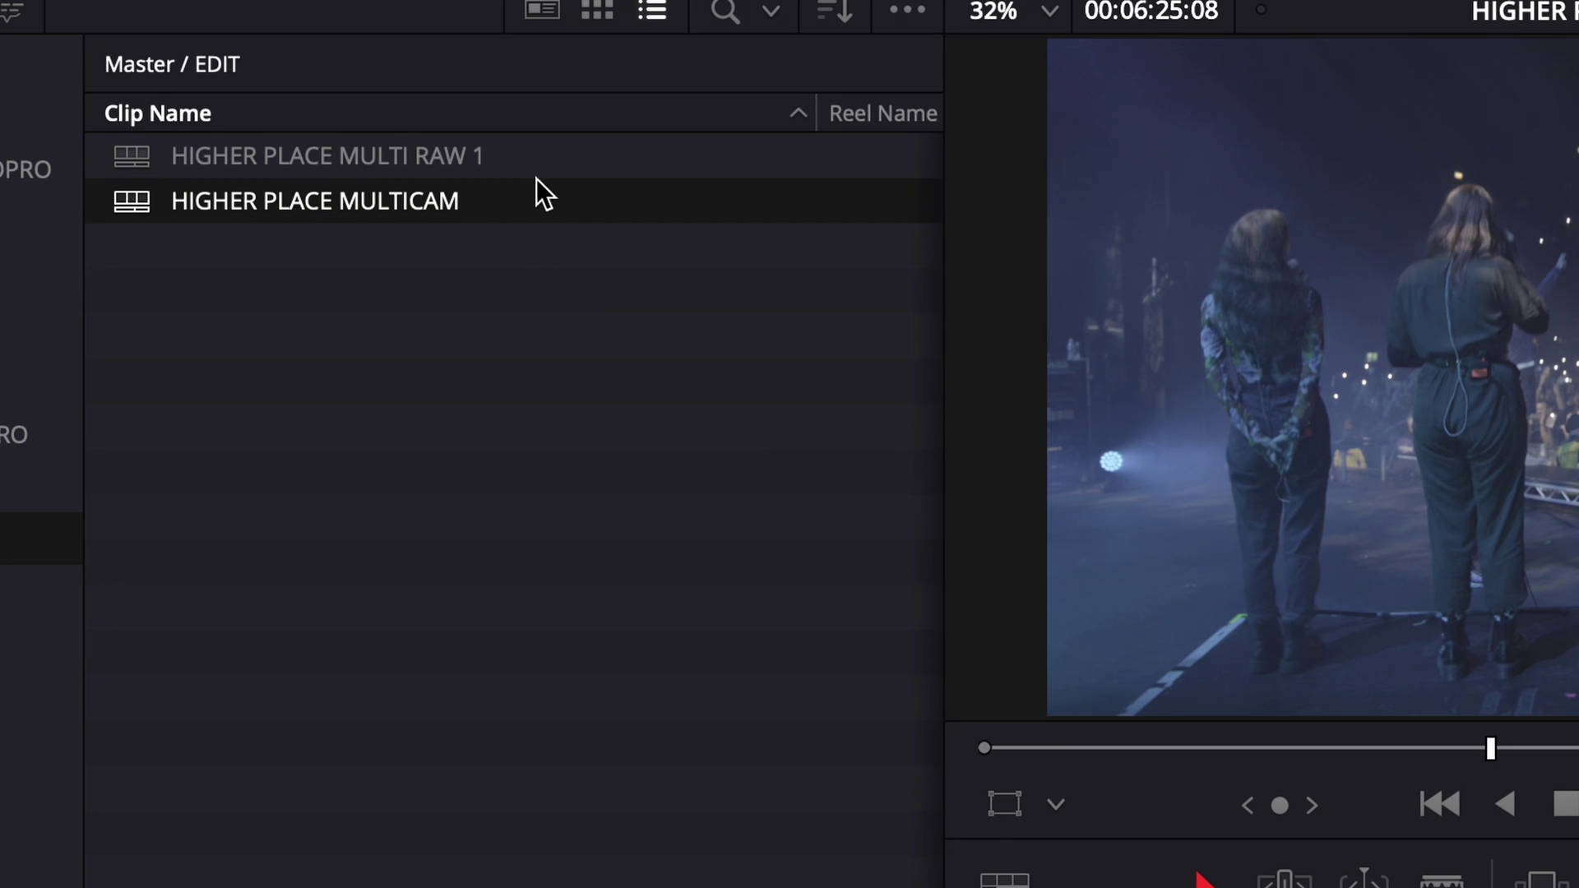
right_click(515, 203)
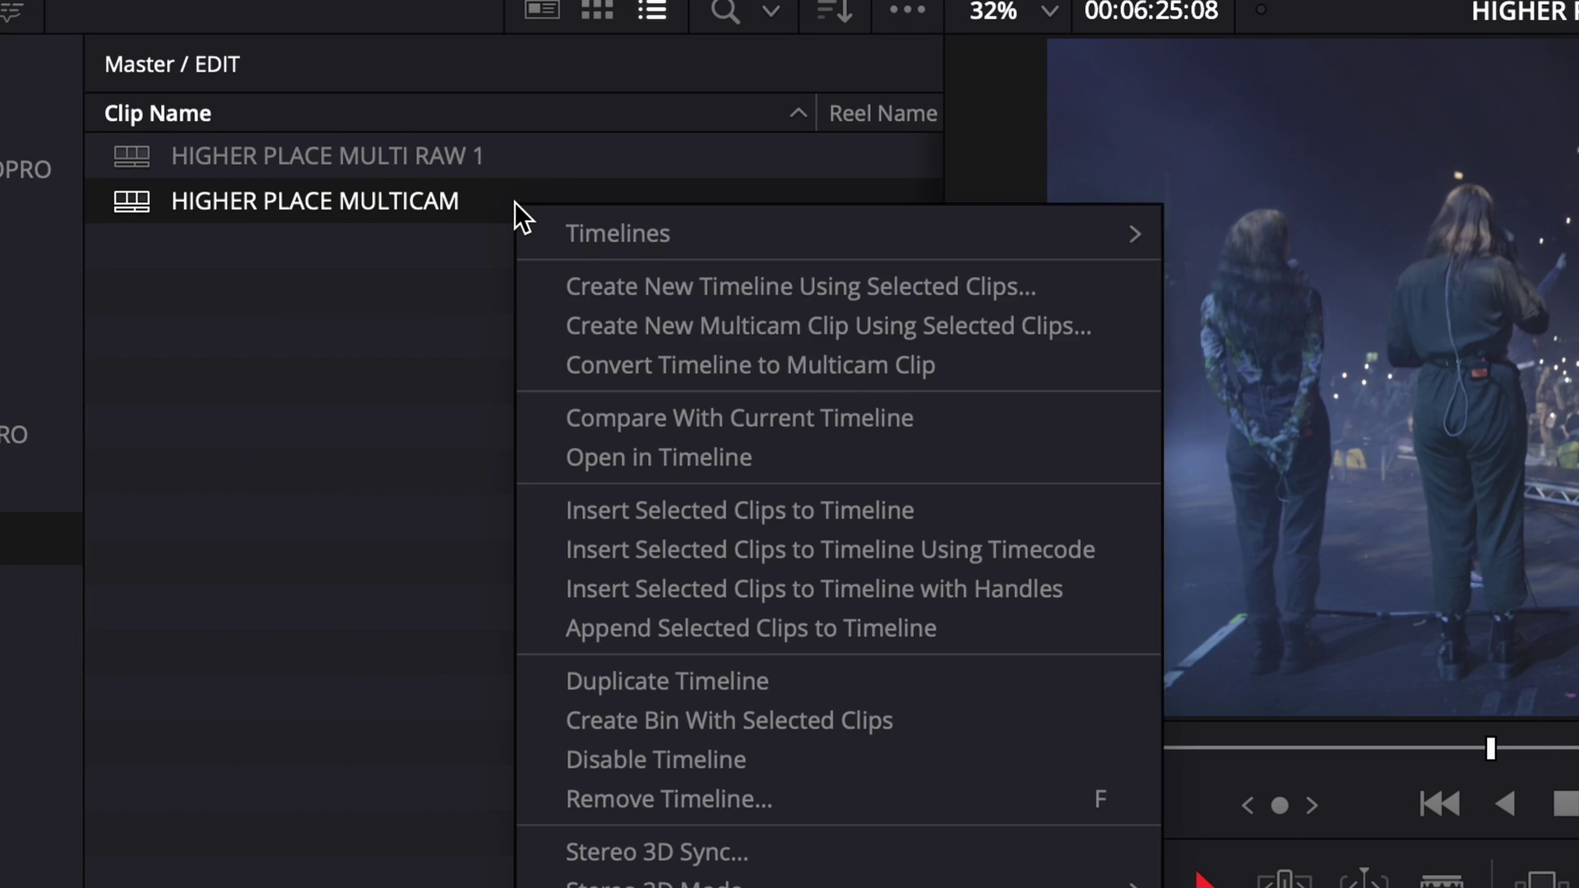
click(659, 360)
Create the HIGHER PLACE MULTICAM EDIT timeline in the EDIT bin and place the multicam clip on it.
right_click(659, 364)
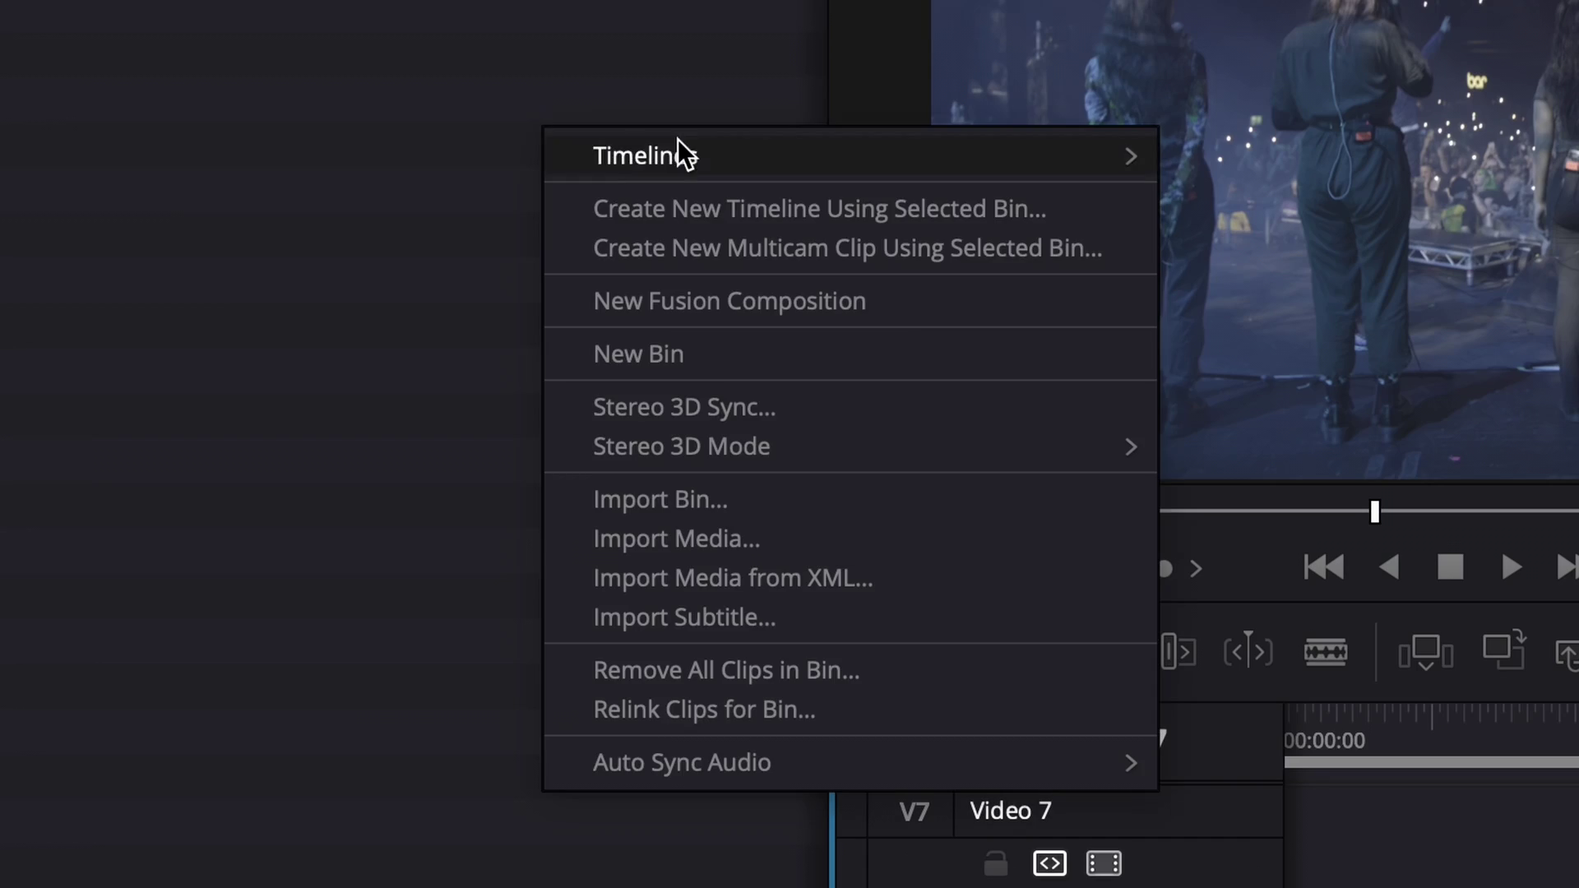
mouse_move(947, 391)
click(1202, 155)
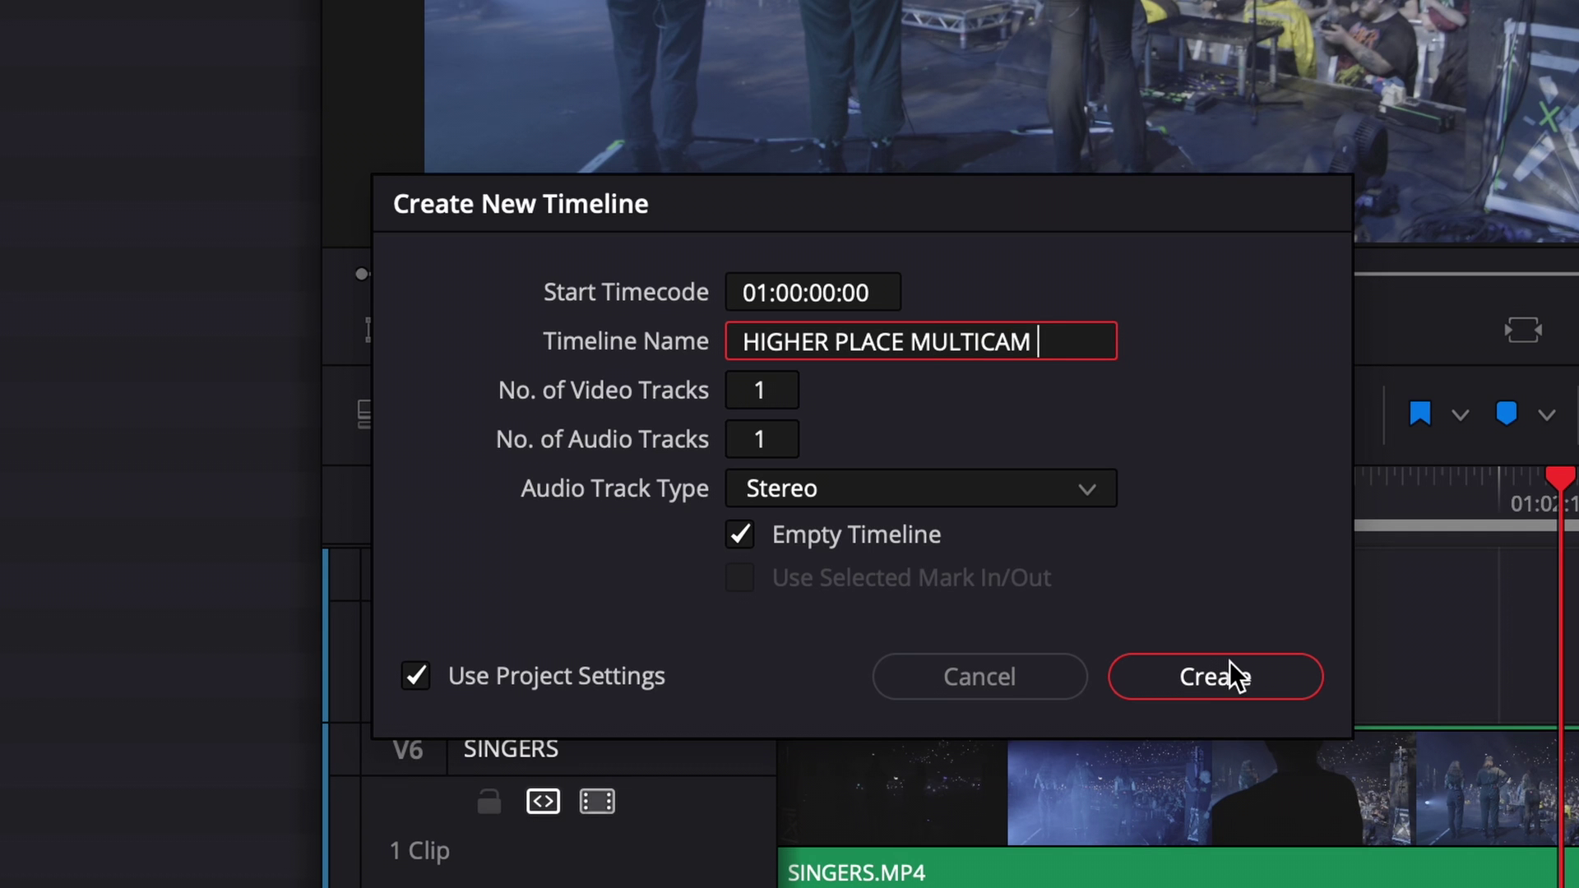
text(T)
click(1231, 662)
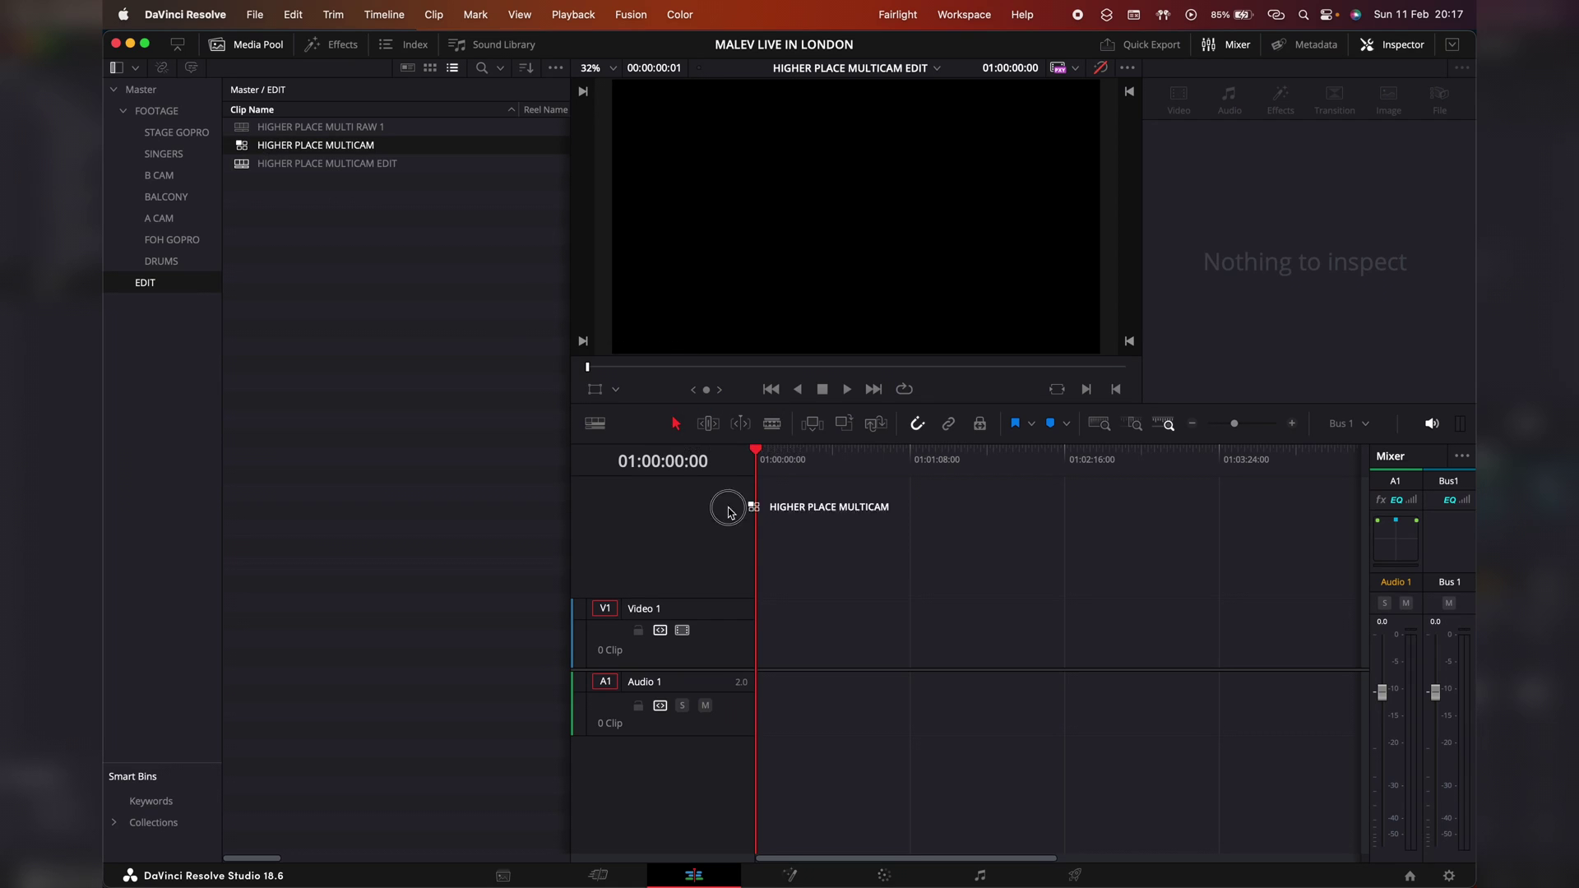
drag(728, 513, 763, 634)
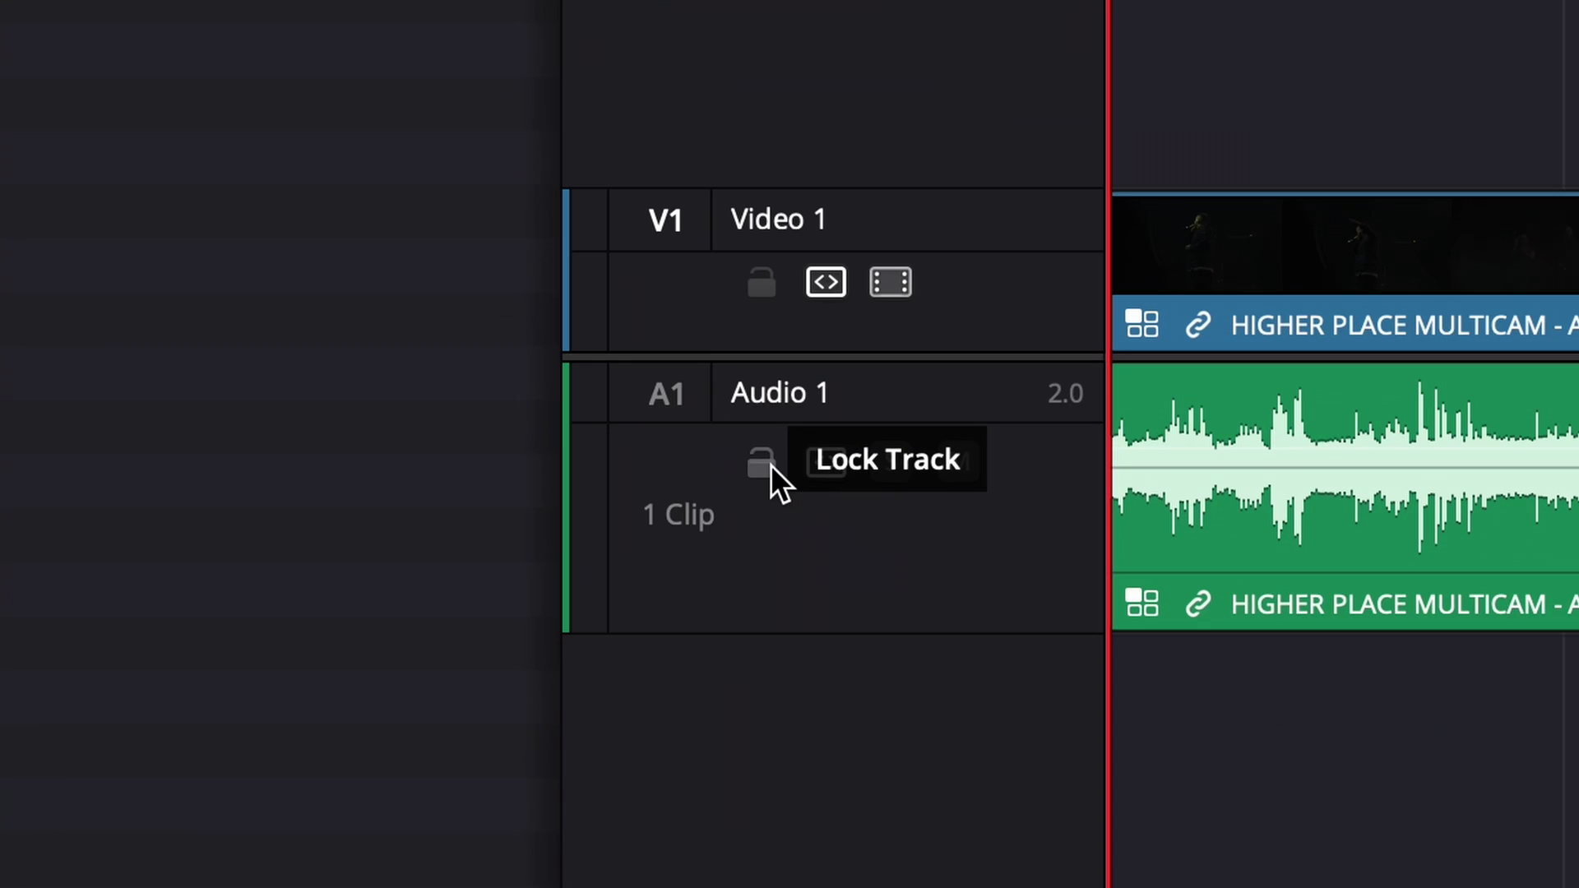
Lock the Audio 1 track, bypass colour grades, and check the Playback menu's proxy settings.
click(640, 706)
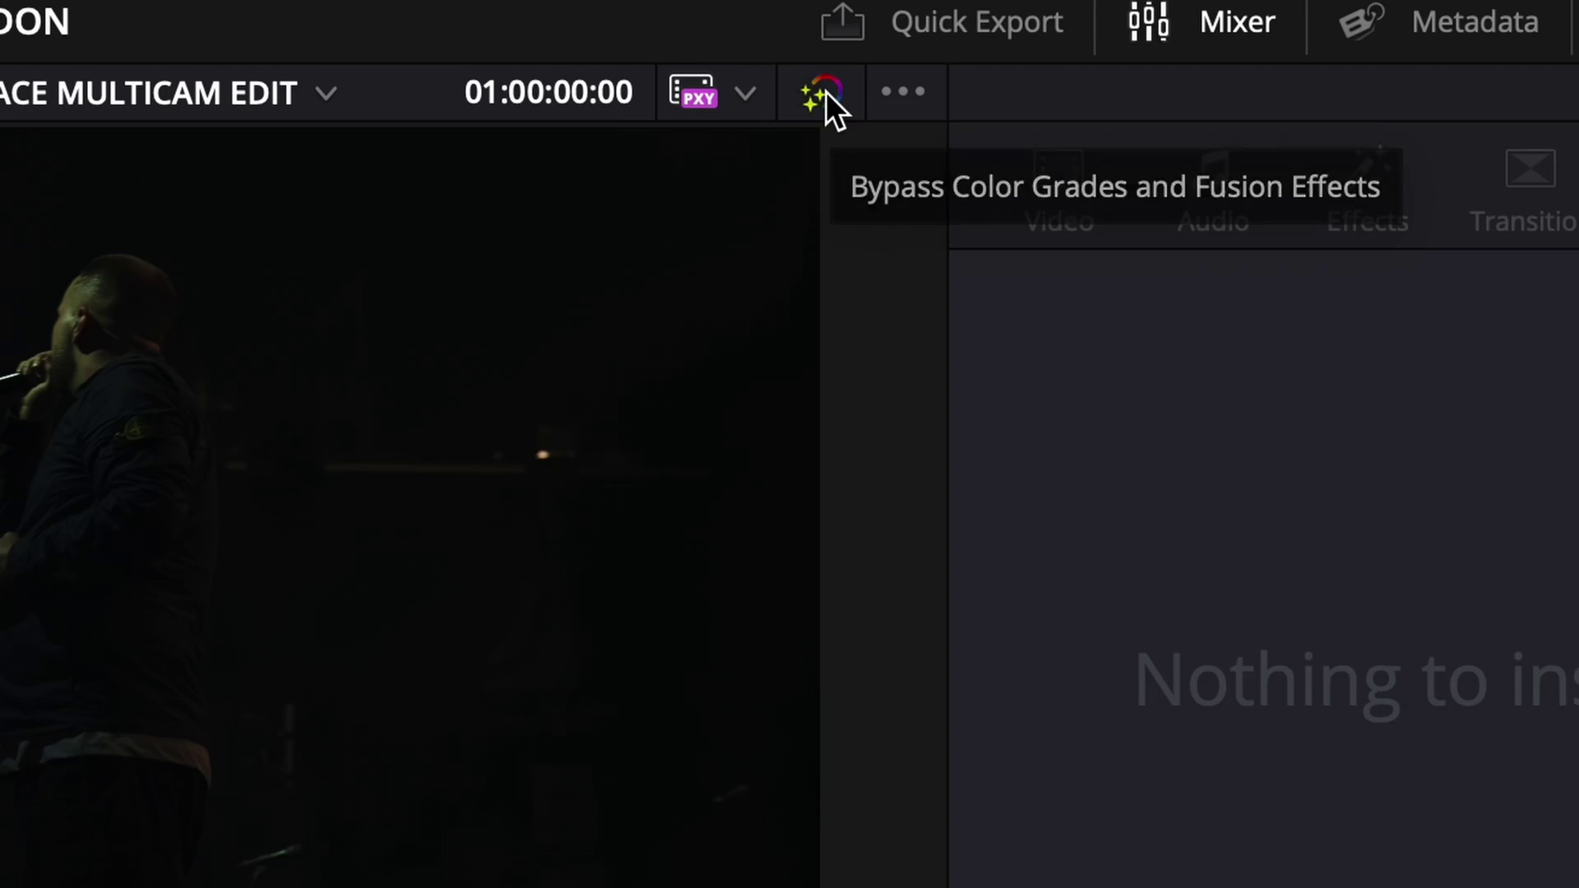
click(826, 91)
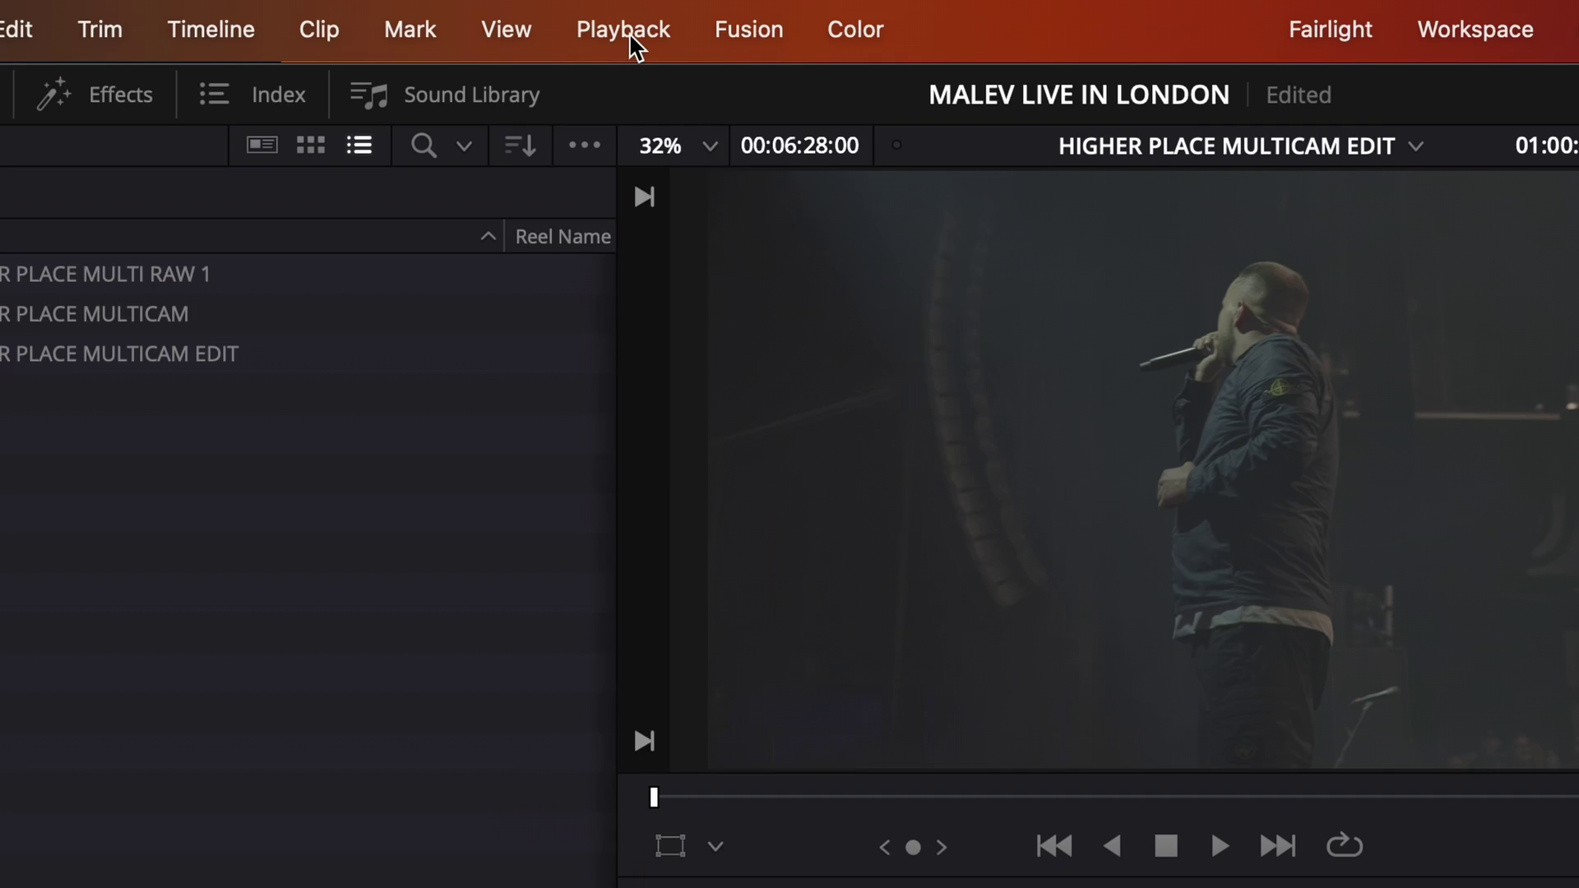
click(625, 31)
mouse_move(757, 196)
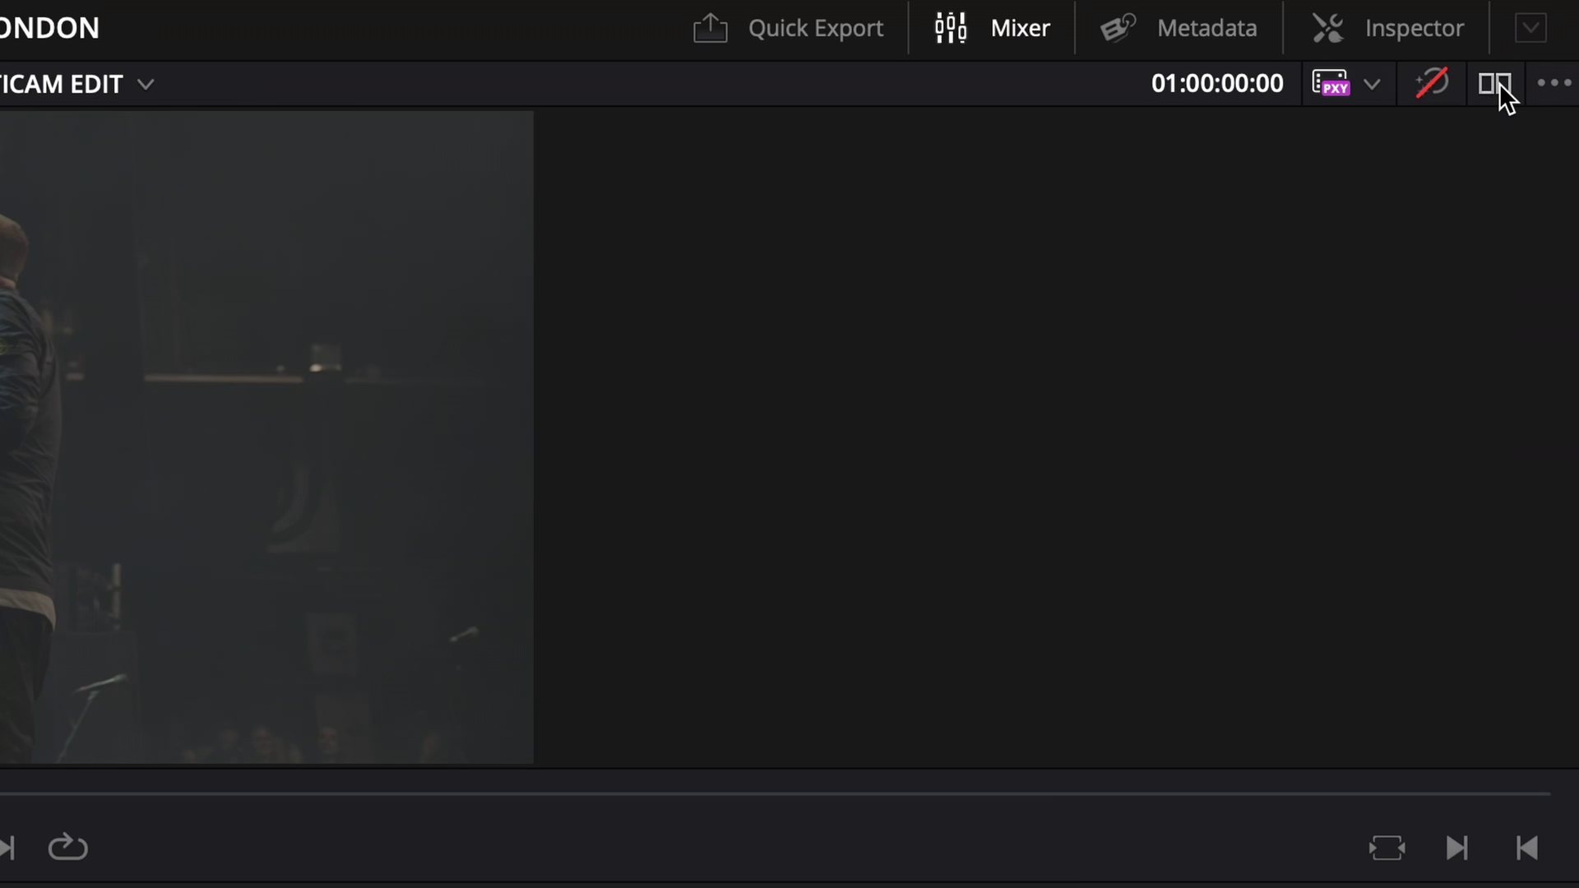
Turn on Dual Viewer with the source viewer set to Multicam, then blade the clip at the playhead.
click(1502, 90)
click(125, 405)
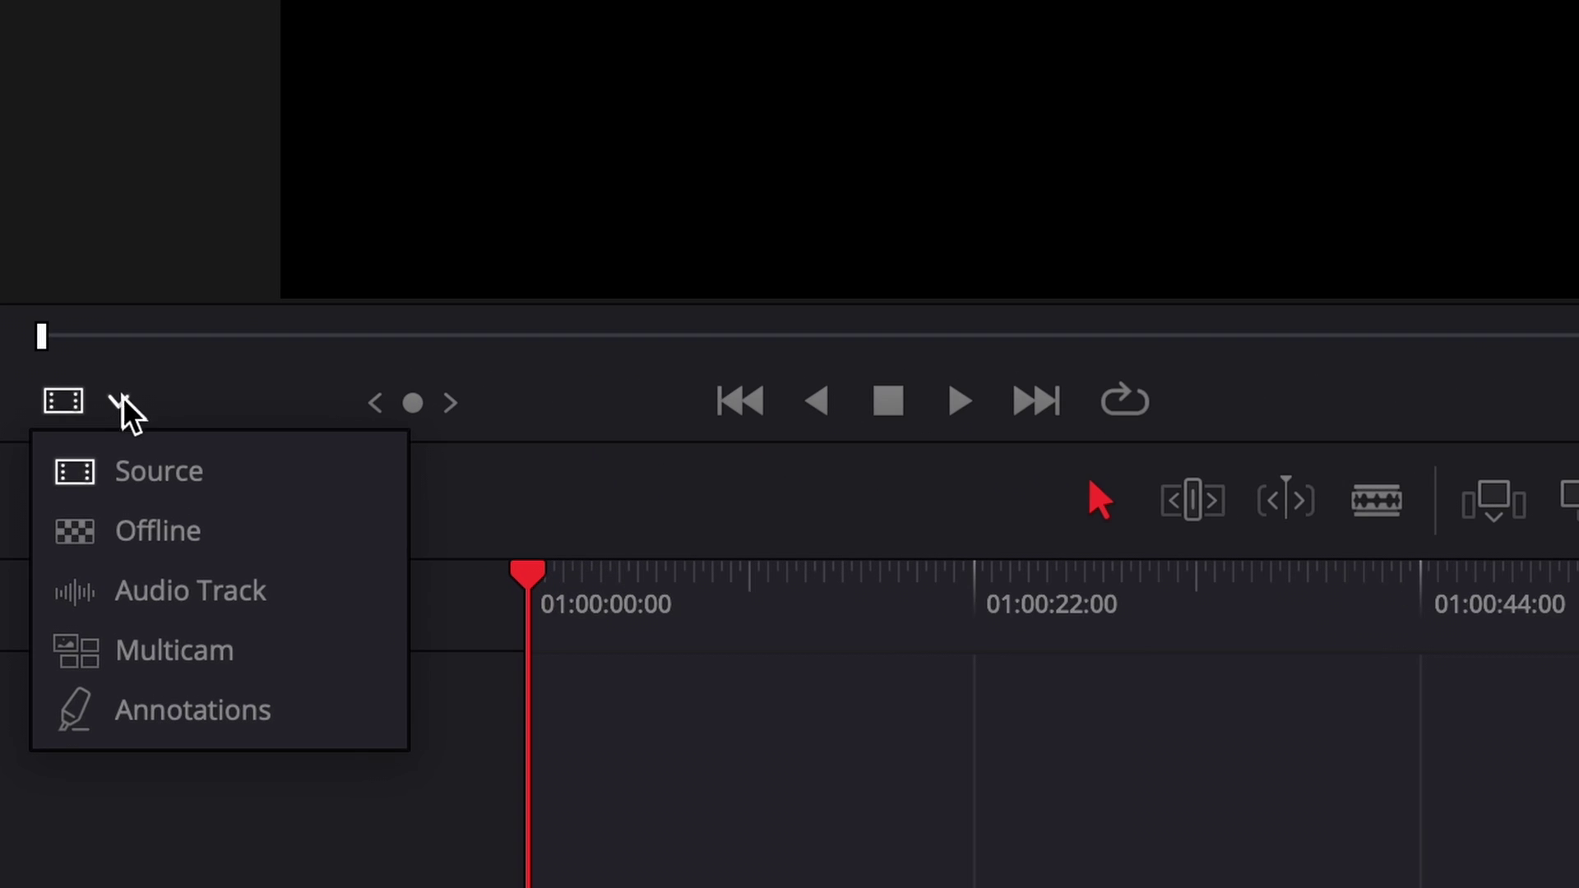
click(232, 652)
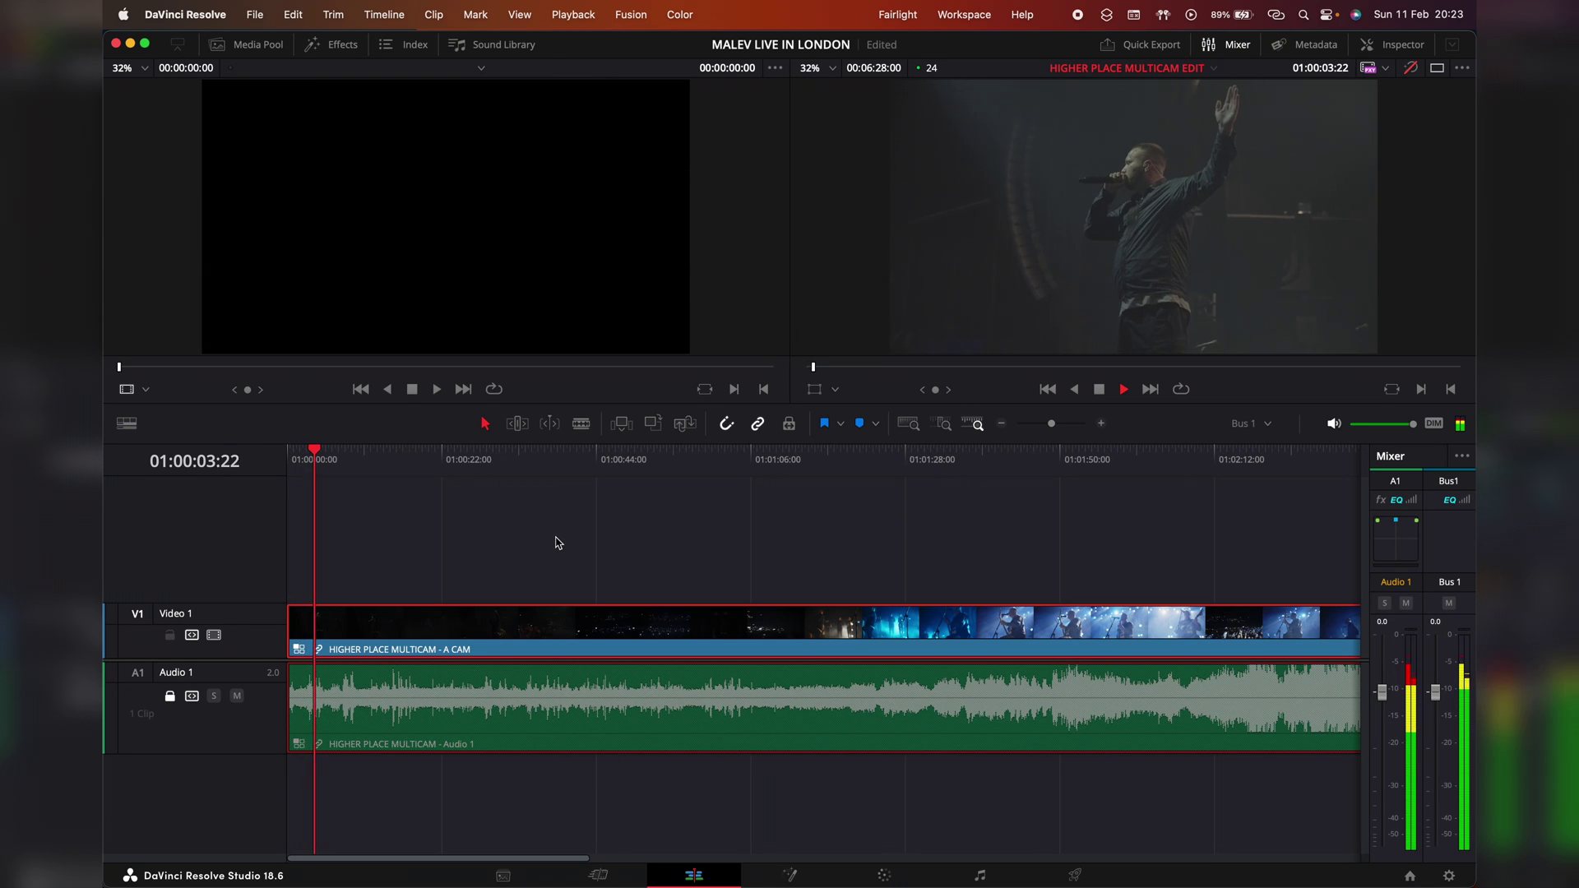
key(super+b)
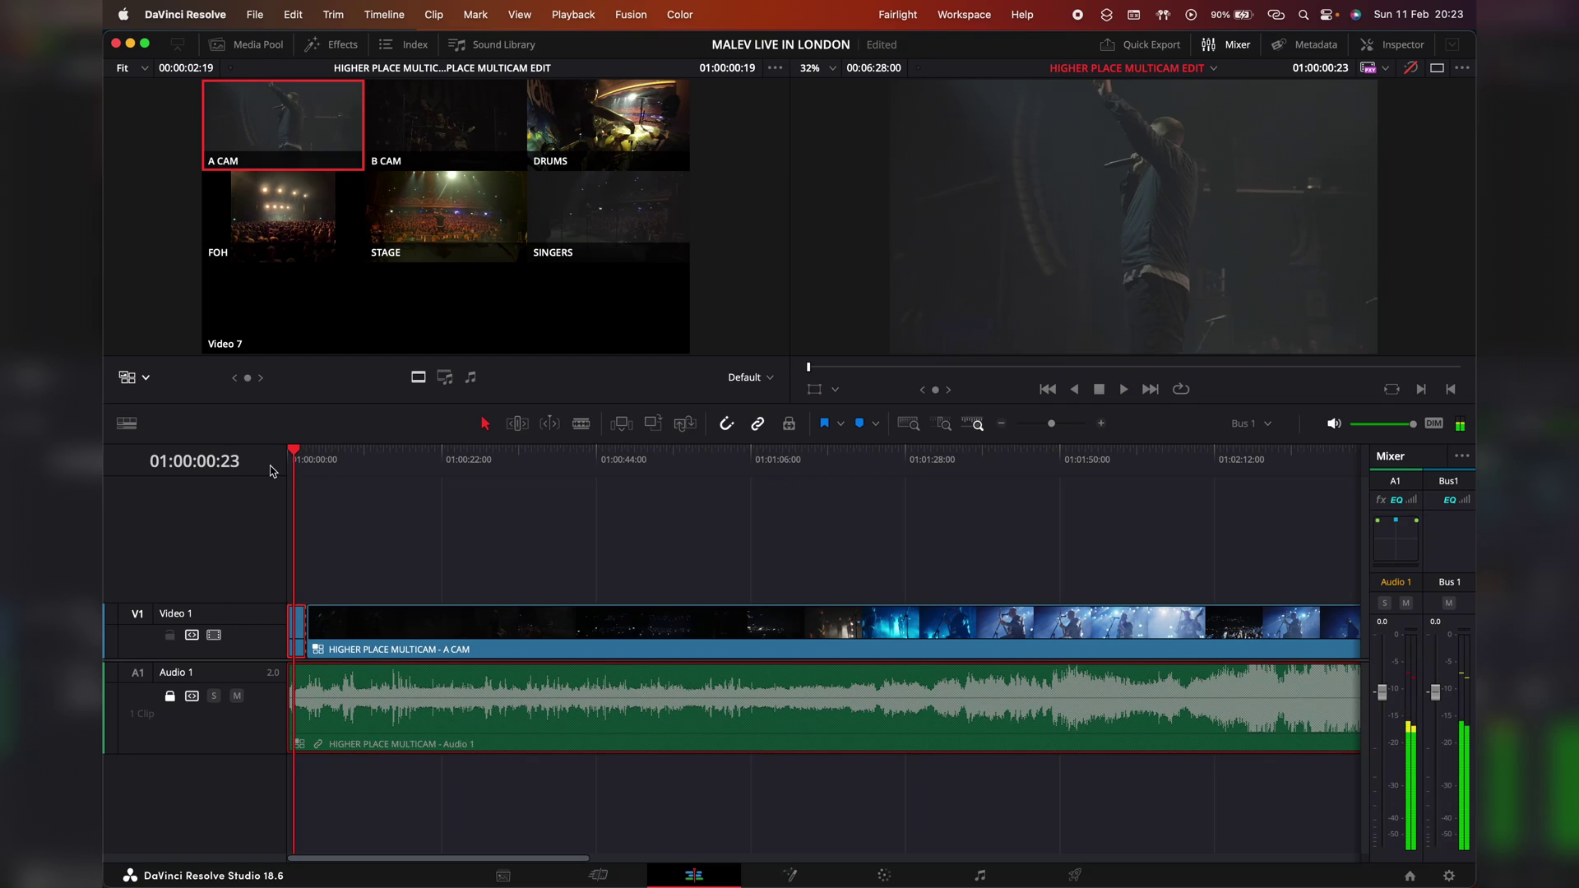
Cut live with angle keys 2 and 3, changing the opening shot from B CAM to DRUMS.
key(2)
key(space)
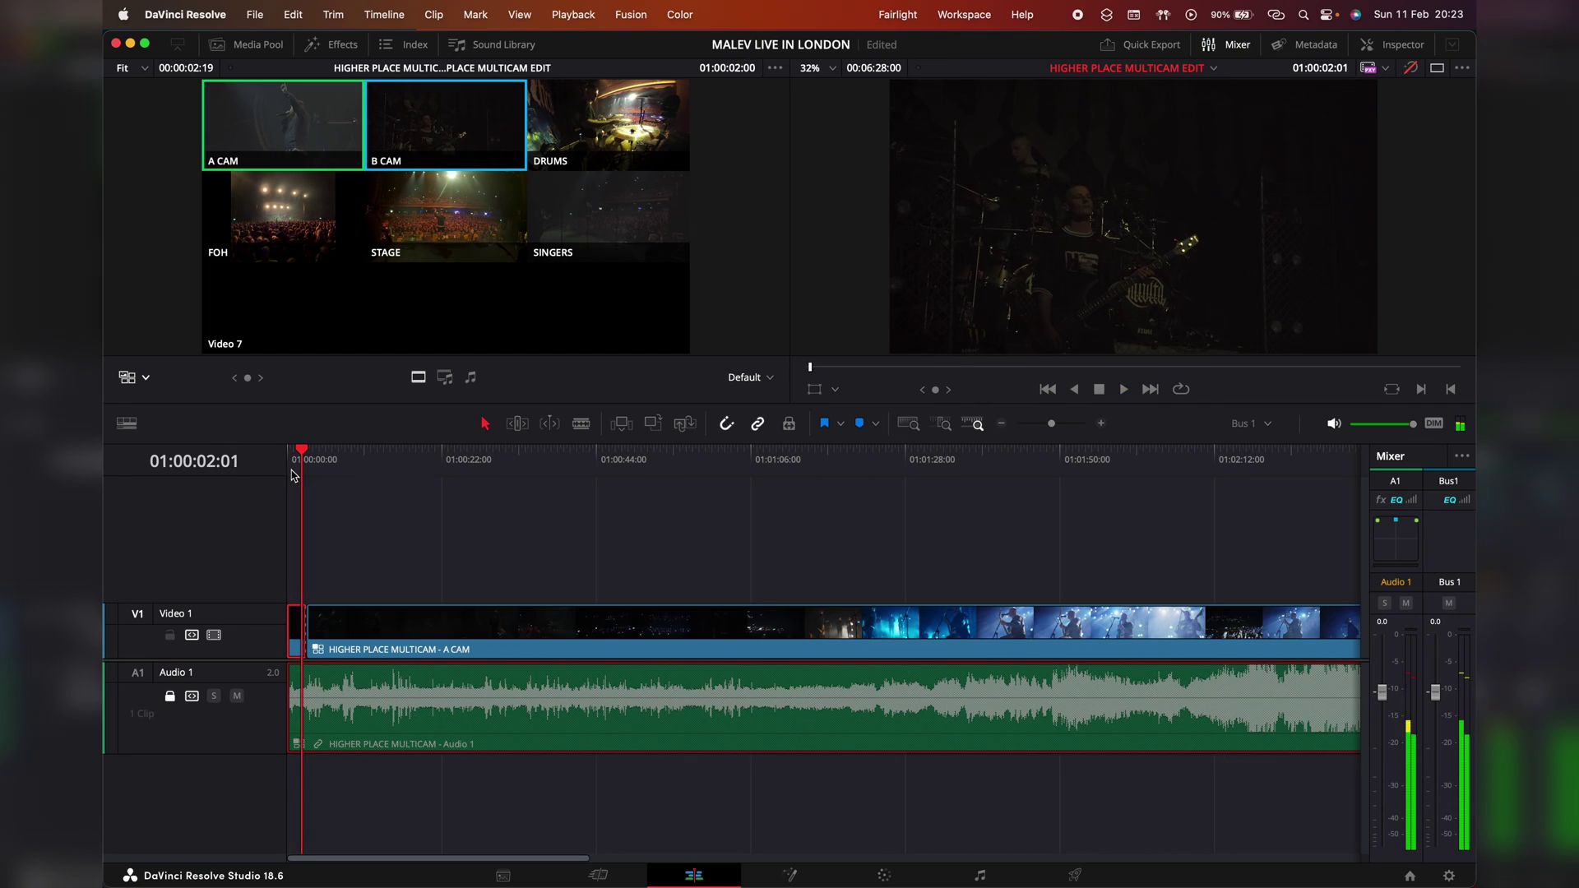
key(Home)
key(3)
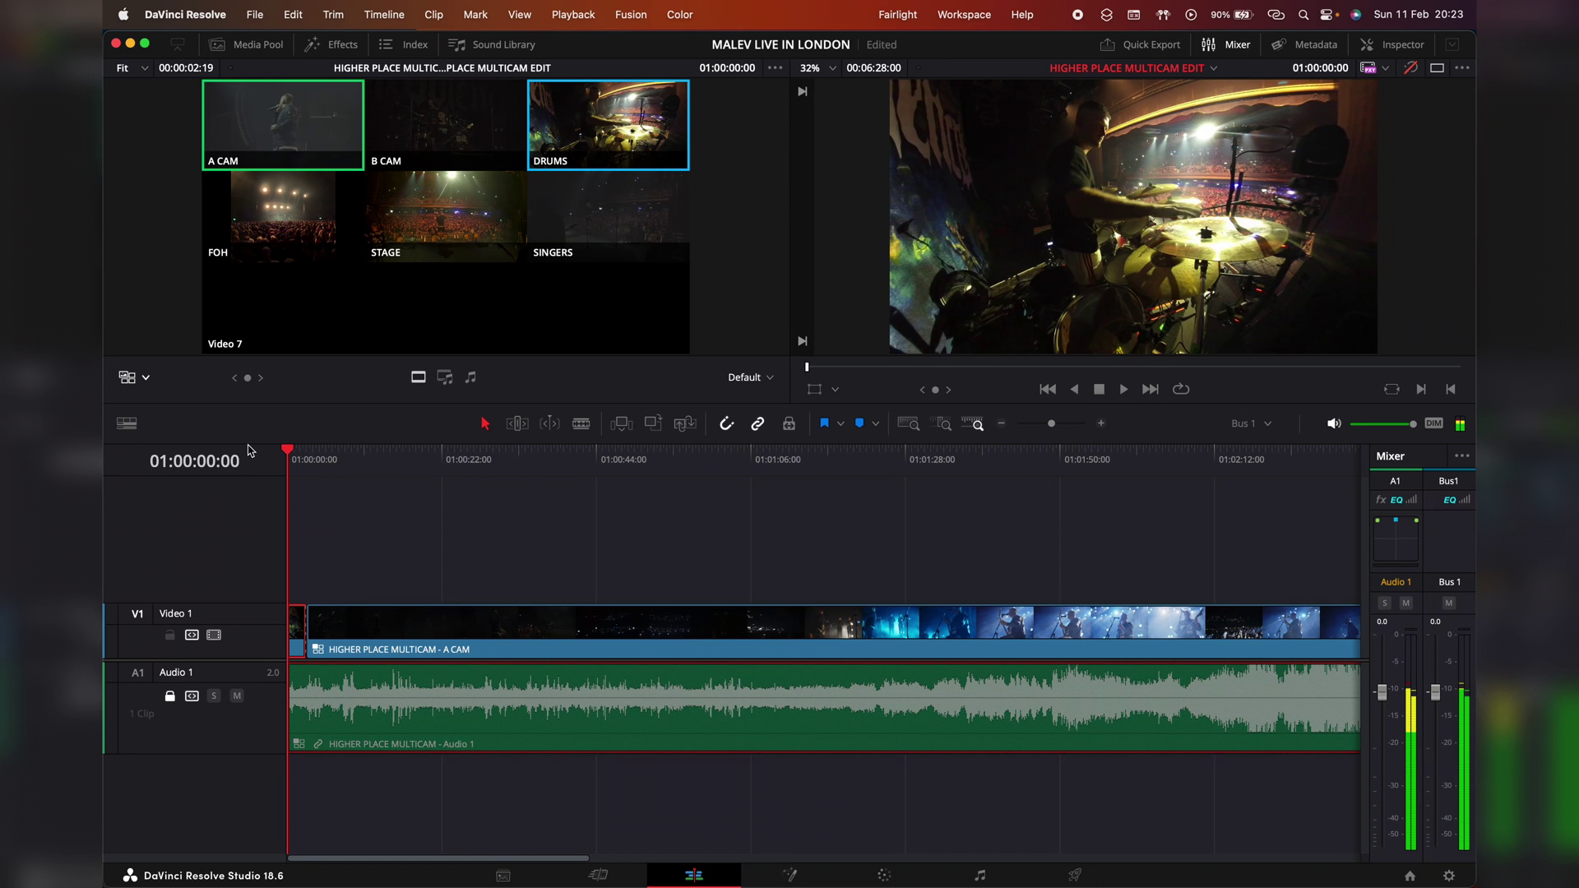
key(space)
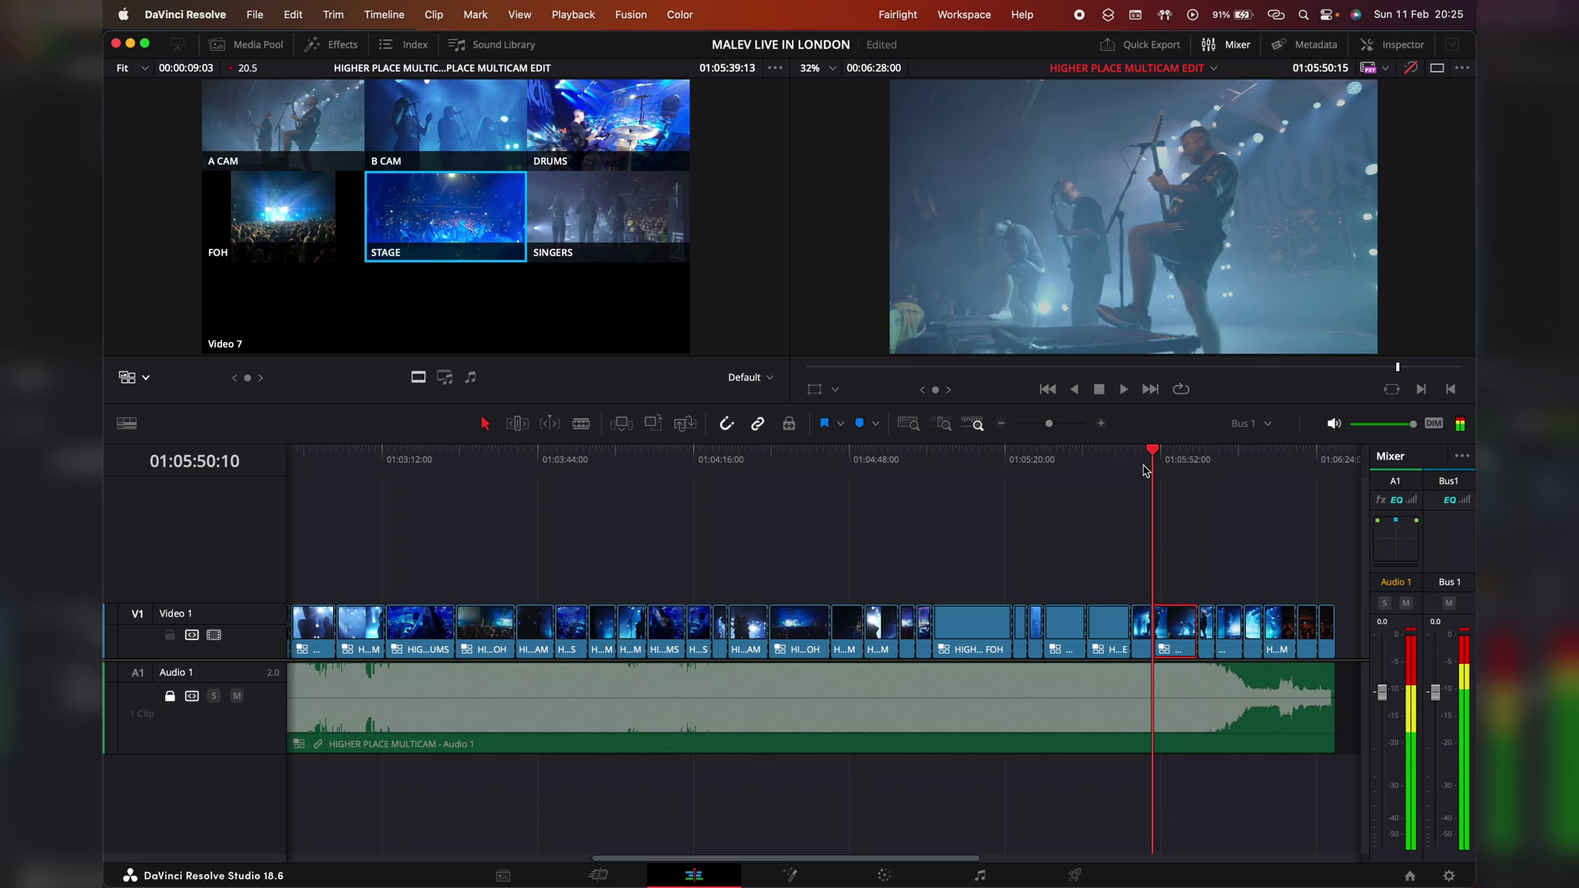
Play back the cuts near the end and stretch the V2 adjustment clip to about 01:03:50.
drag(1149, 468, 1134, 468)
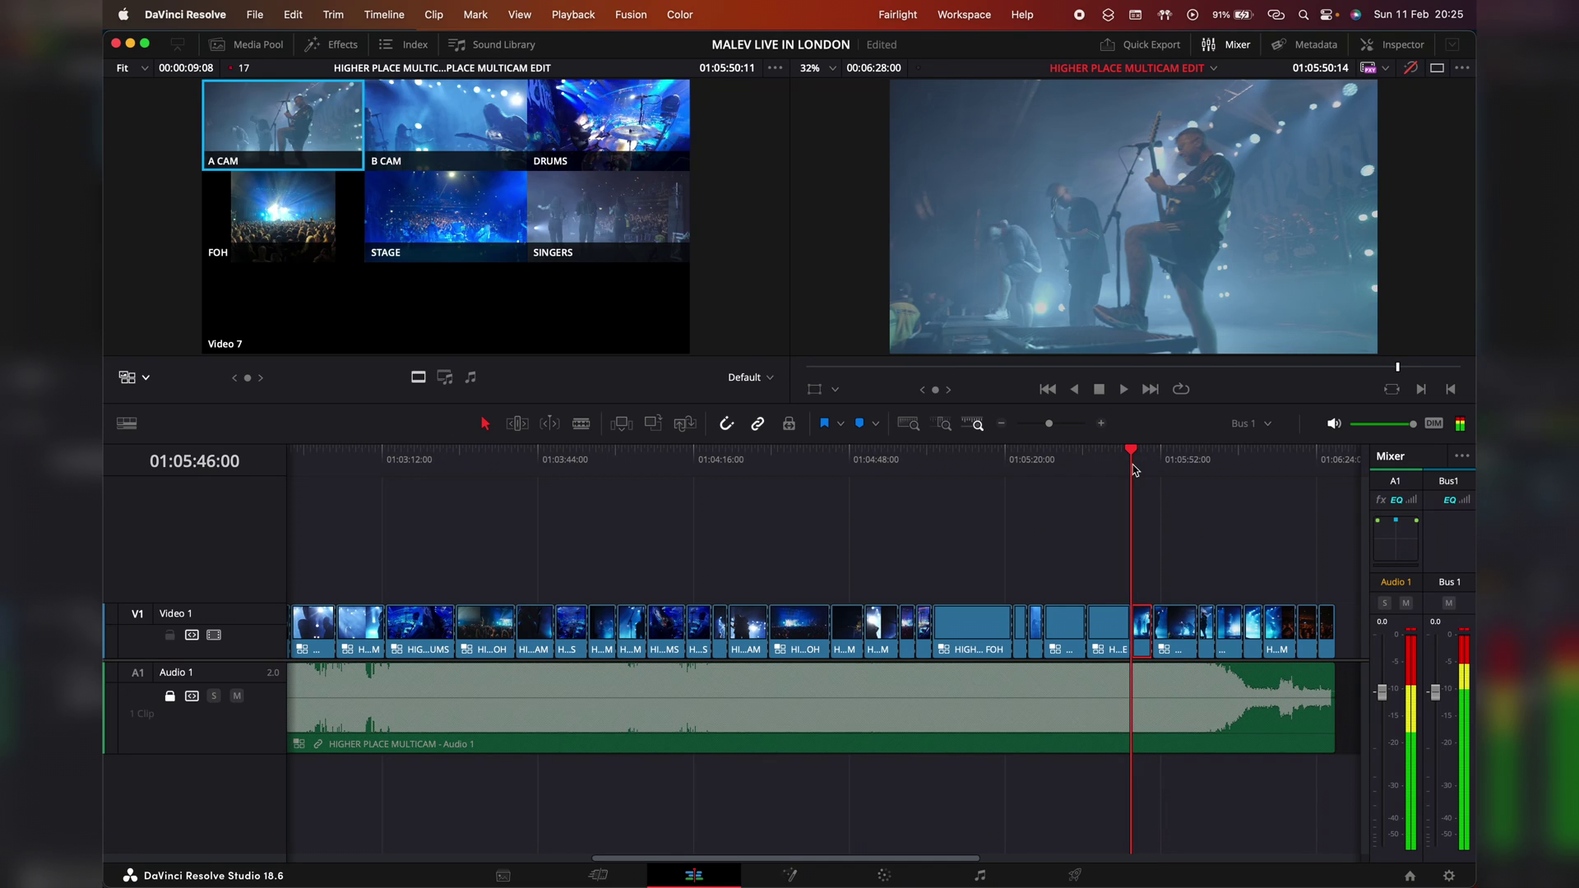
key(space)
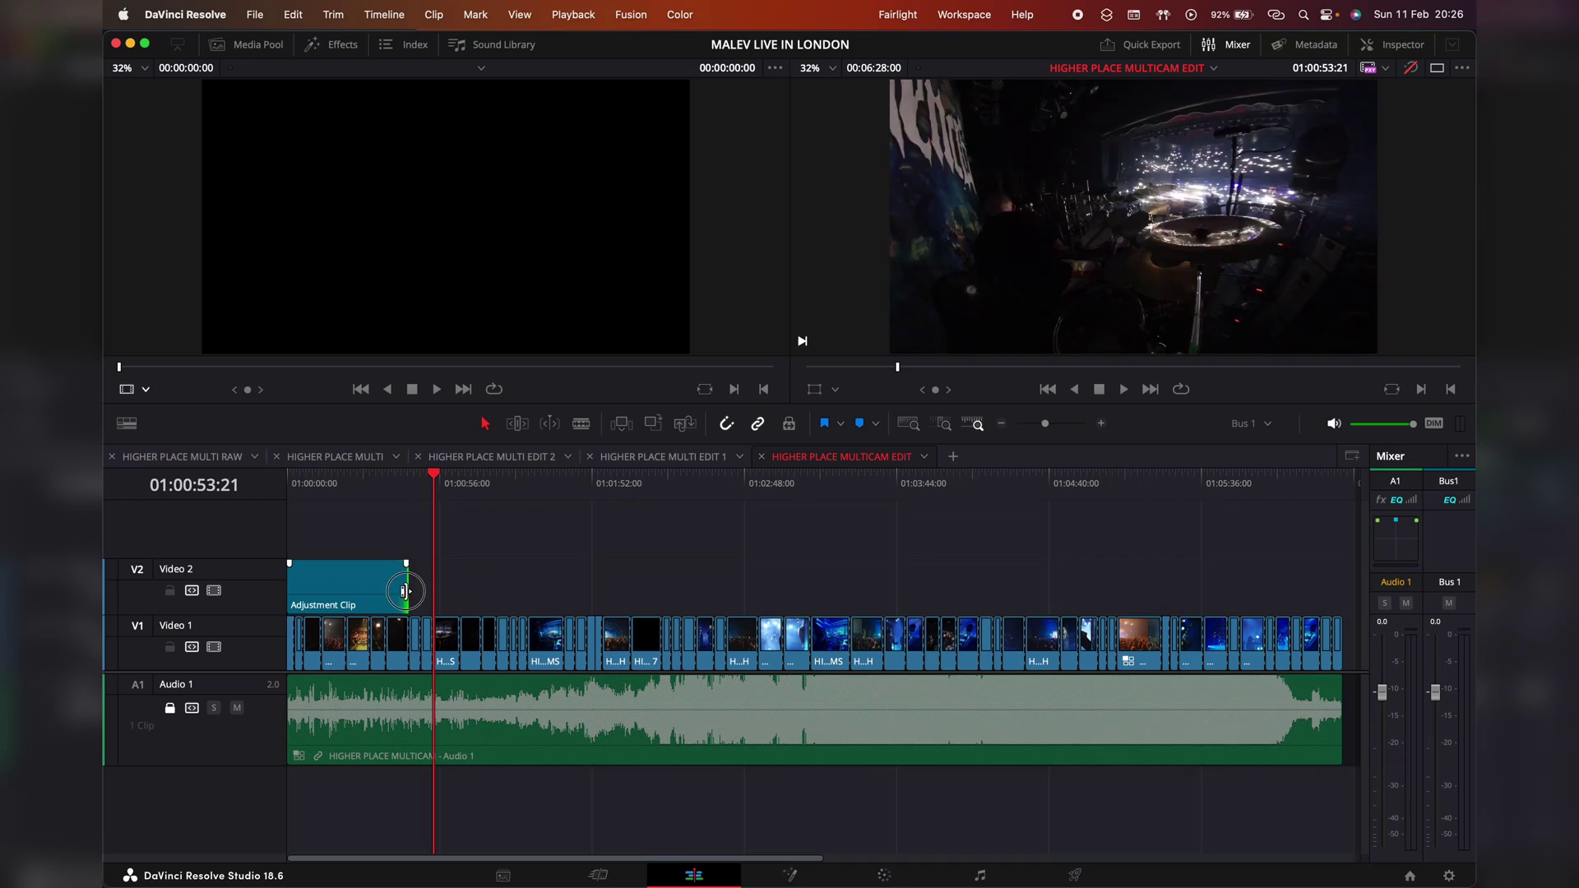
drag(408, 576, 1332, 550)
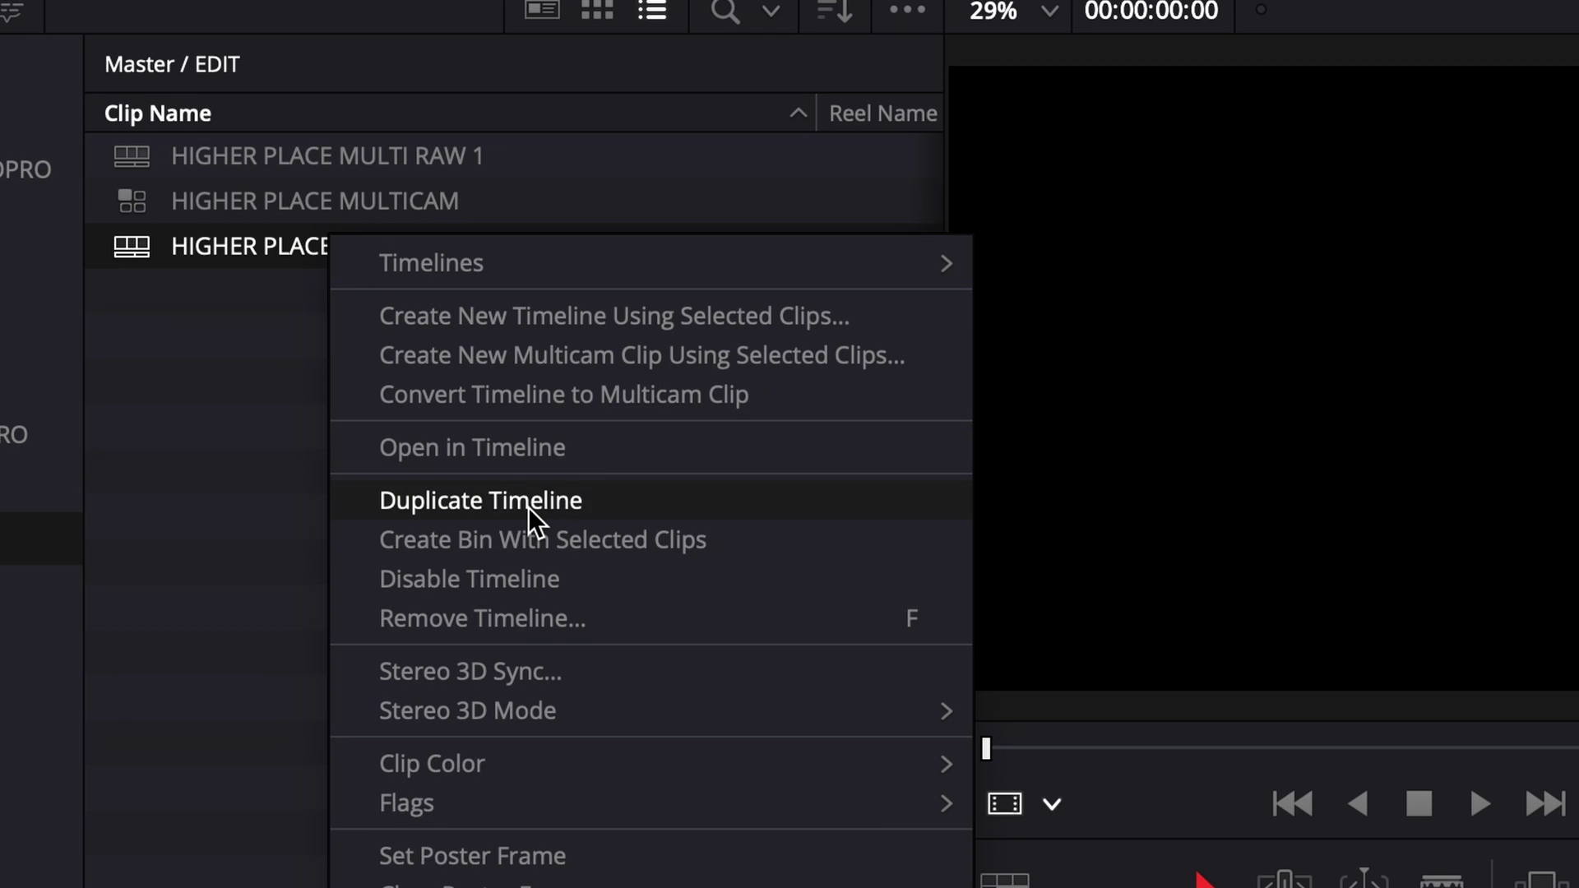
Duplicate HIGHER PLACE MULTICAM EDIT and rename the copy with 'UNT' to mark it untouched.
click(528, 506)
double_click(609, 291)
text(UNT)
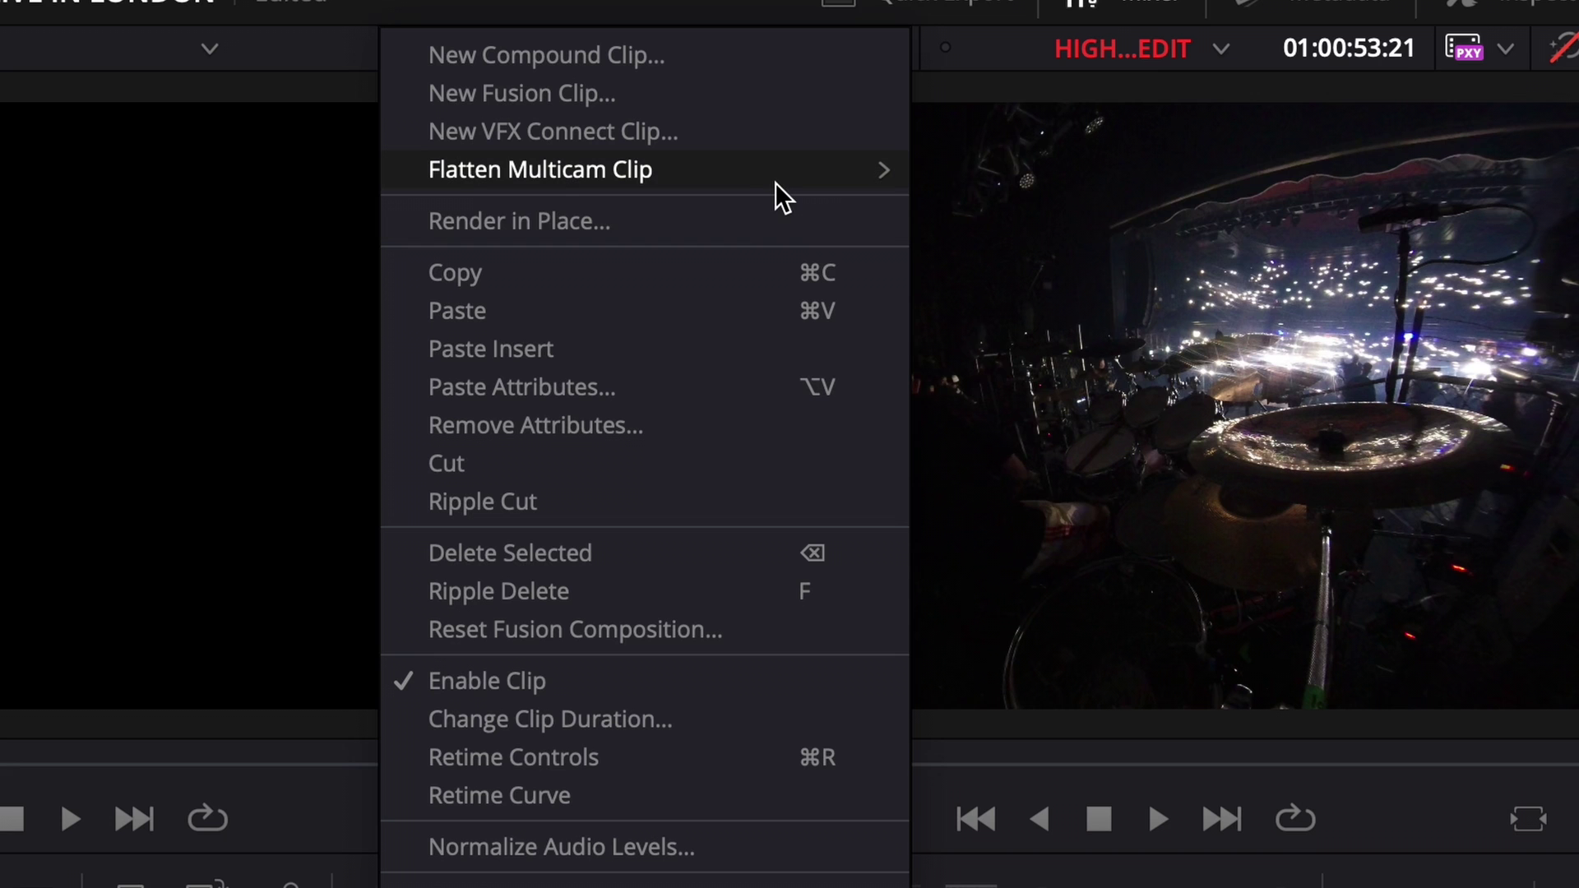
Flatten the multicam clips retaining grades from angles, then lock the adjustment clip's V7 track.
mouse_move(1047, 0)
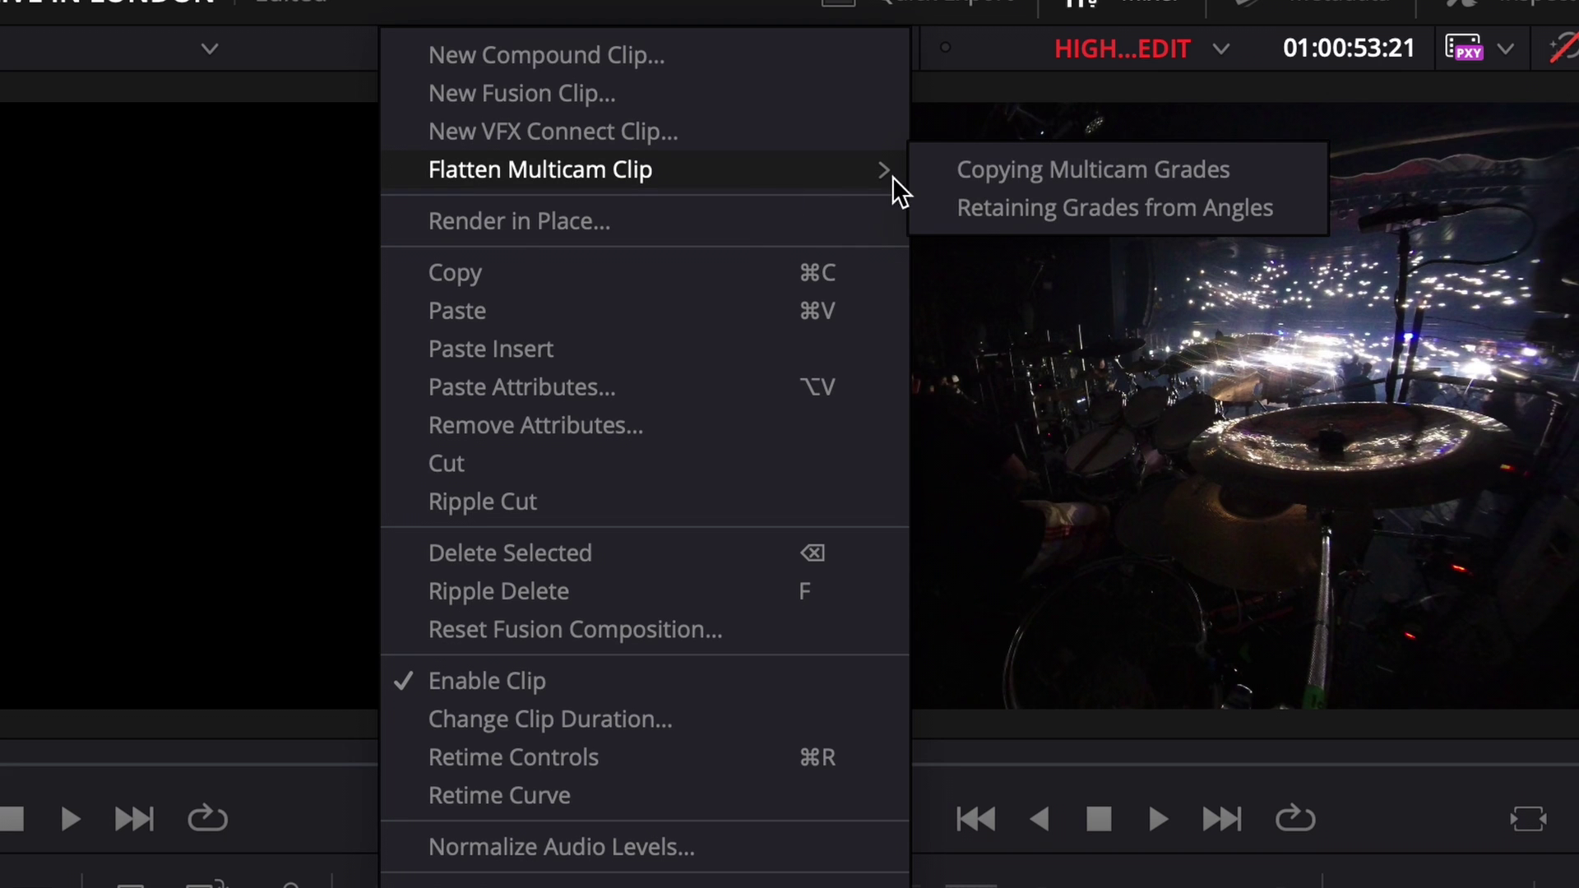
click(981, 208)
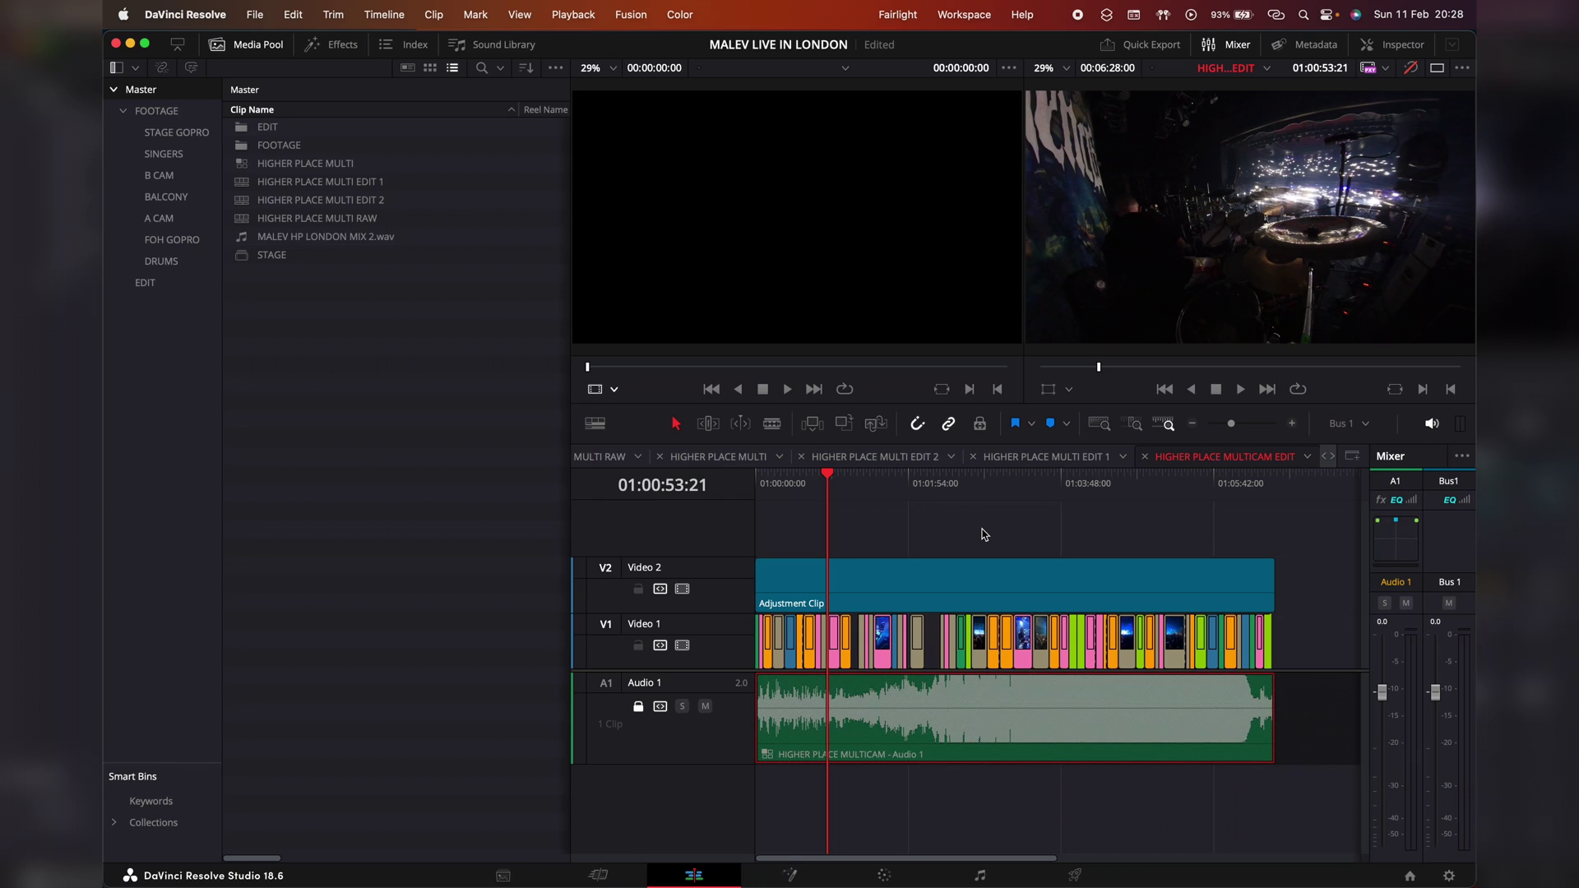
click(1026, 579)
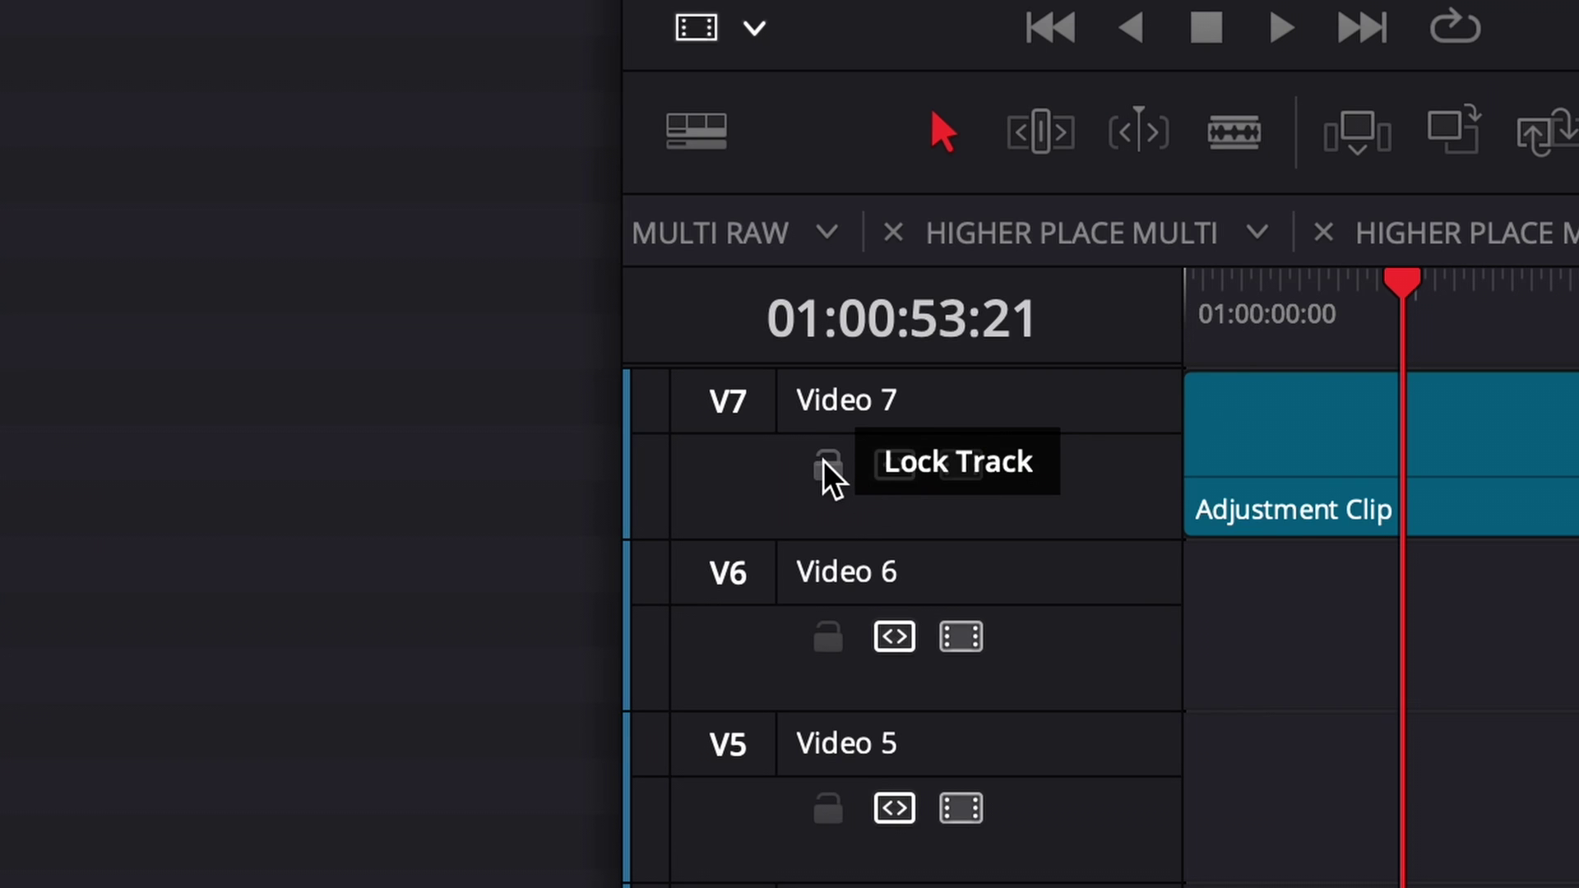
click(639, 534)
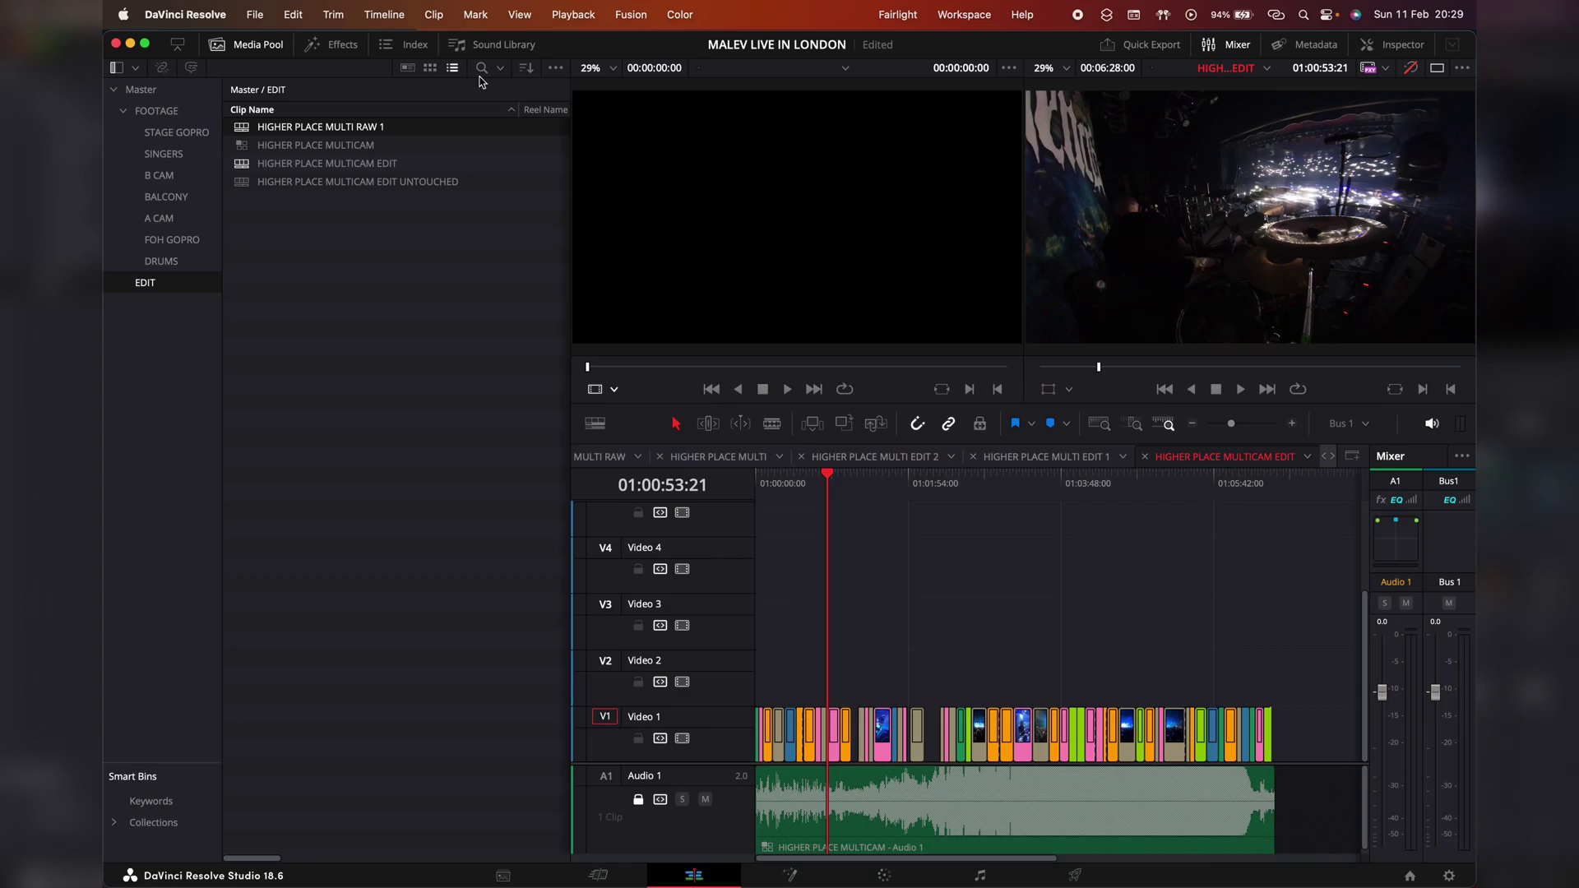
Use Timeline > Select Clips With Clip Color > Lime to highlight all lime clips.
click(387, 15)
mouse_move(491, 222)
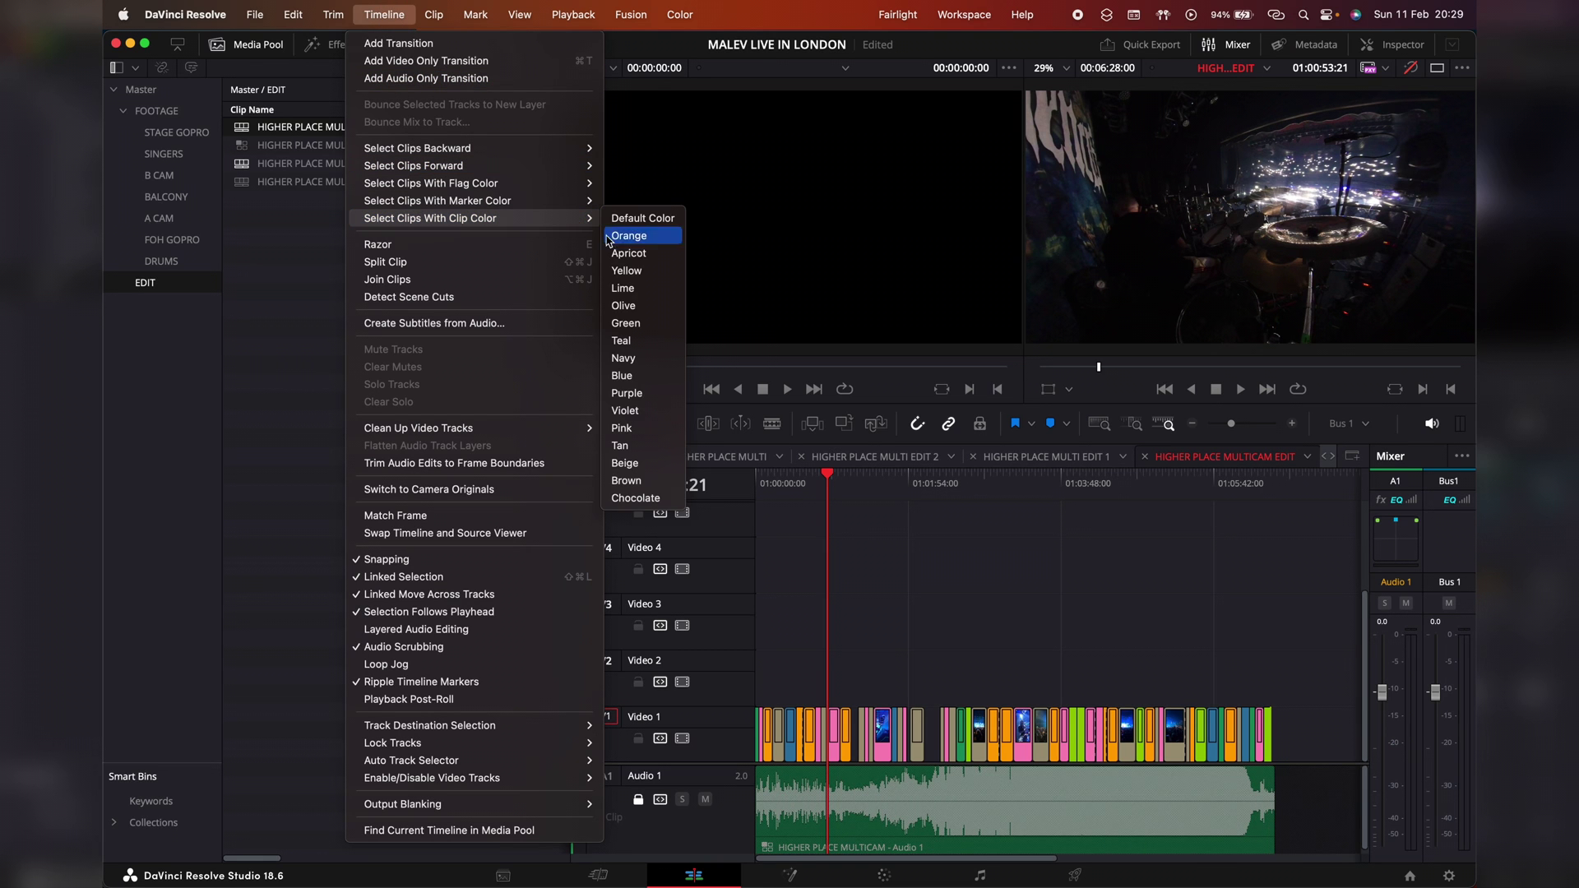
click(638, 293)
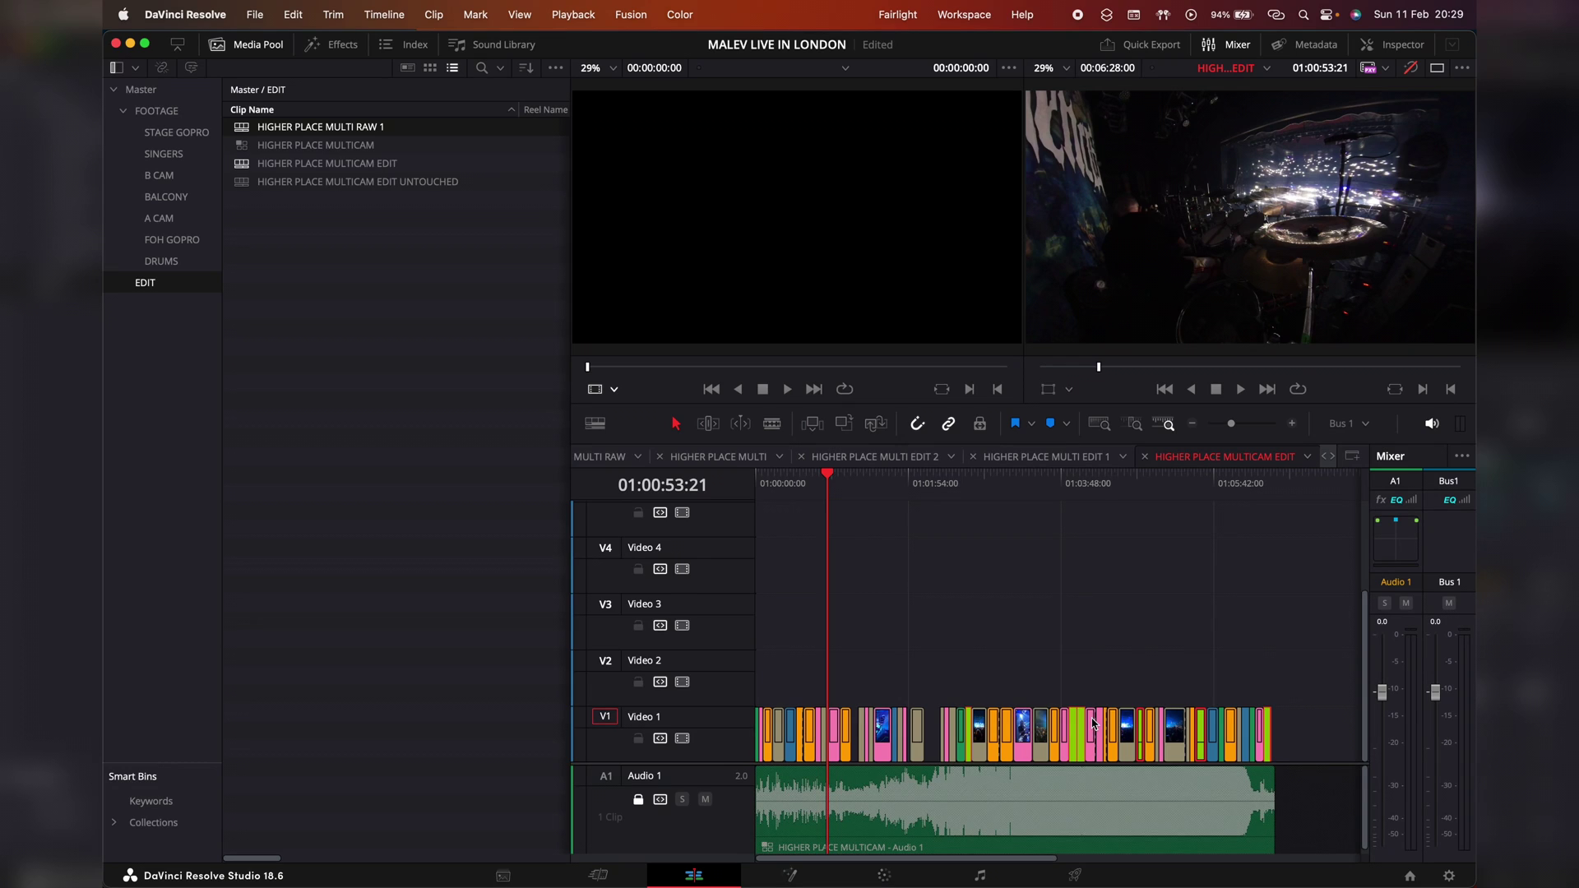
key(alt+Up)
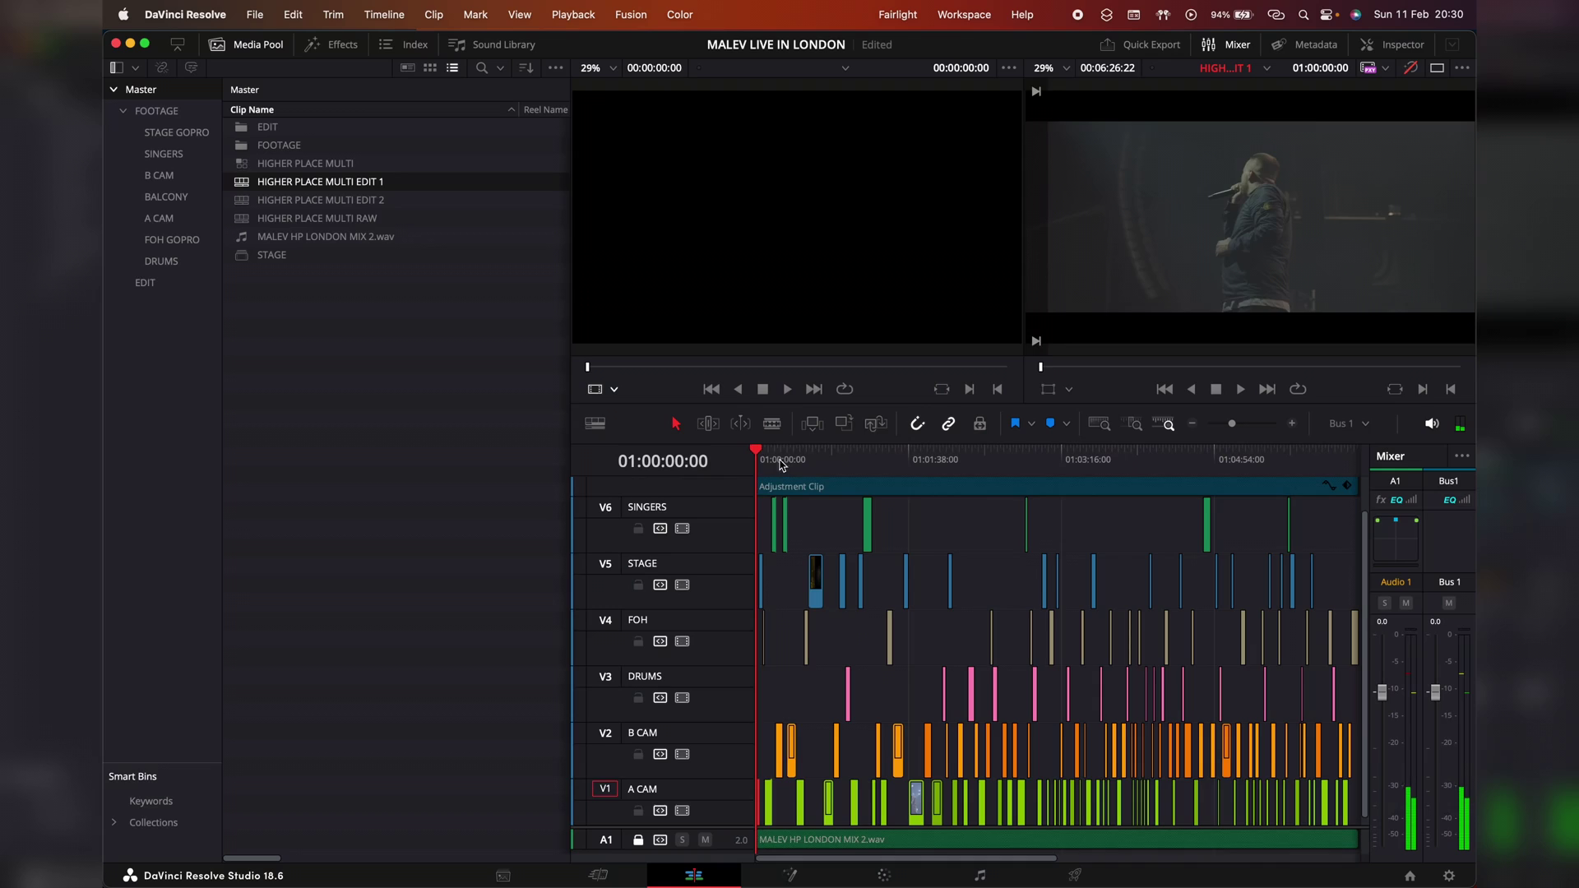
drag(758, 459, 1135, 484)
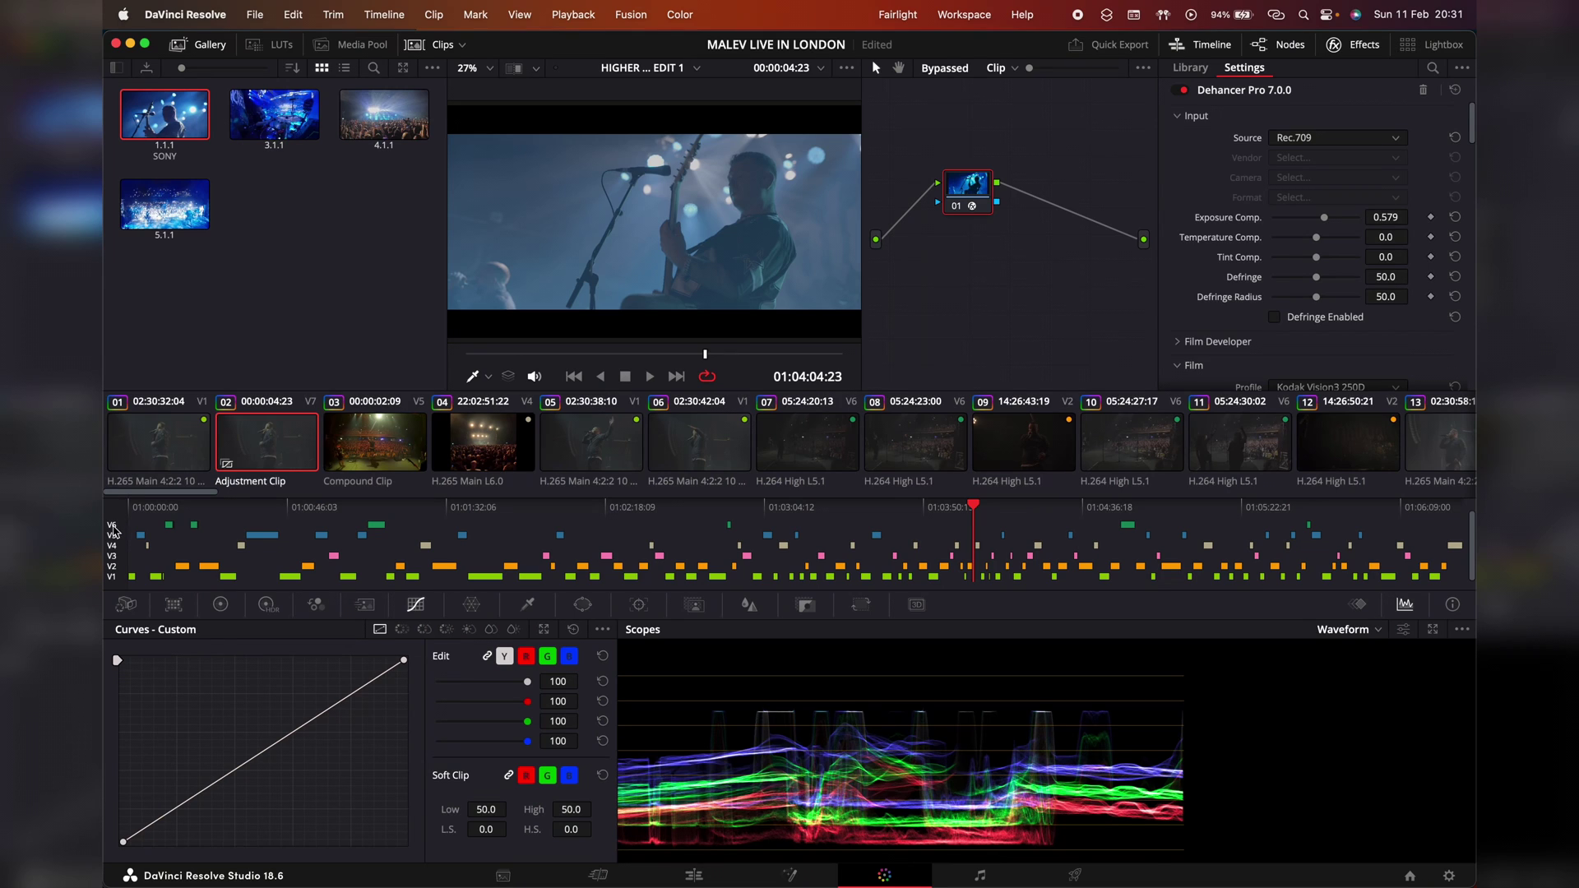
click(113, 529)
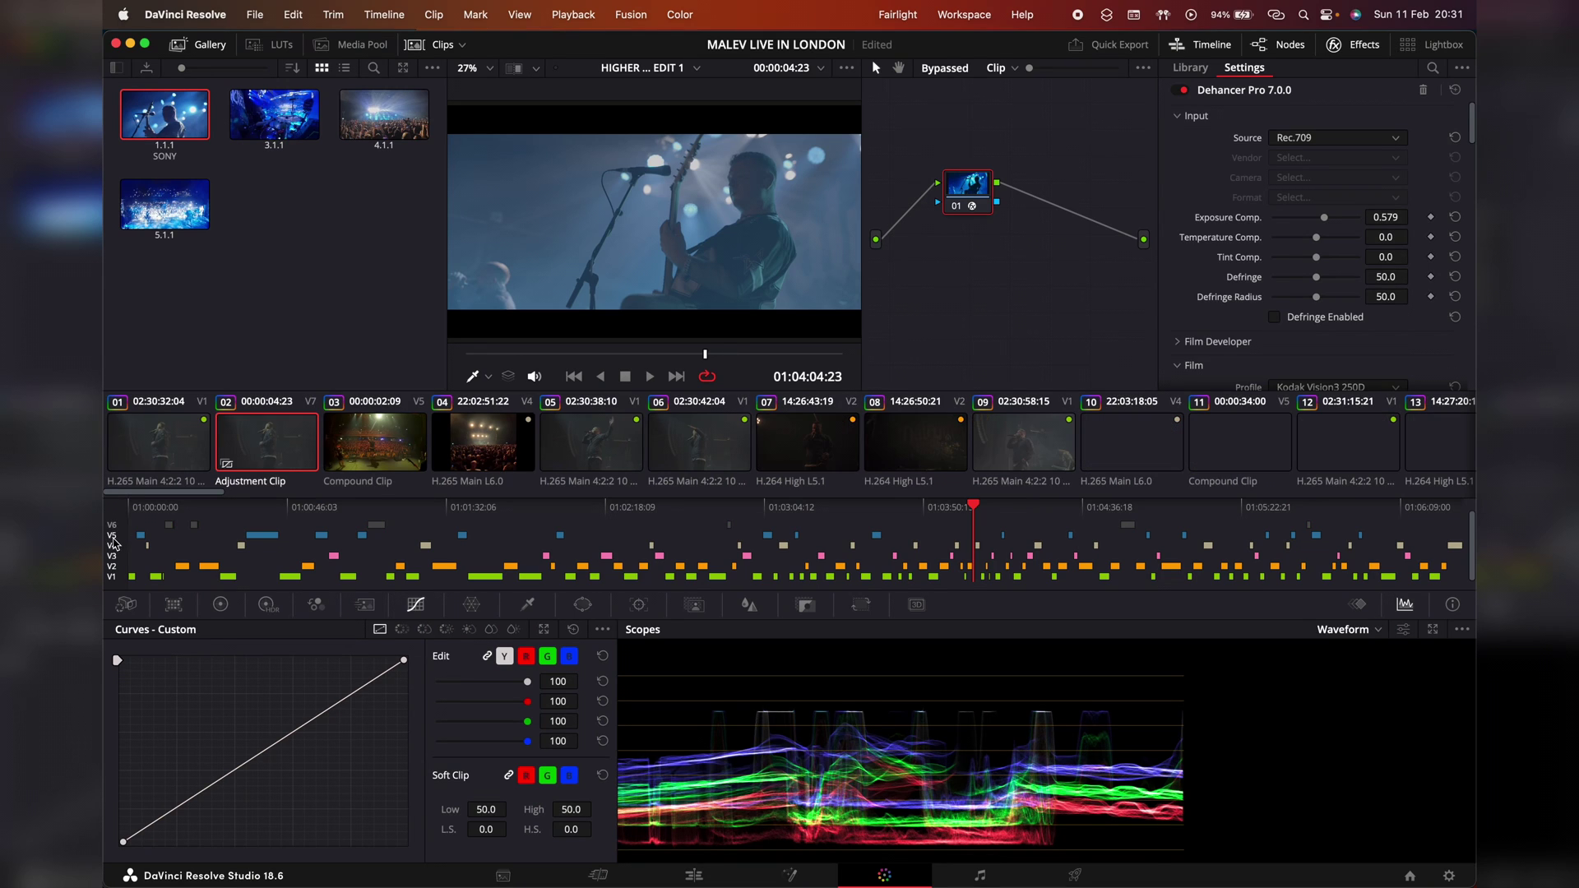
click(115, 539)
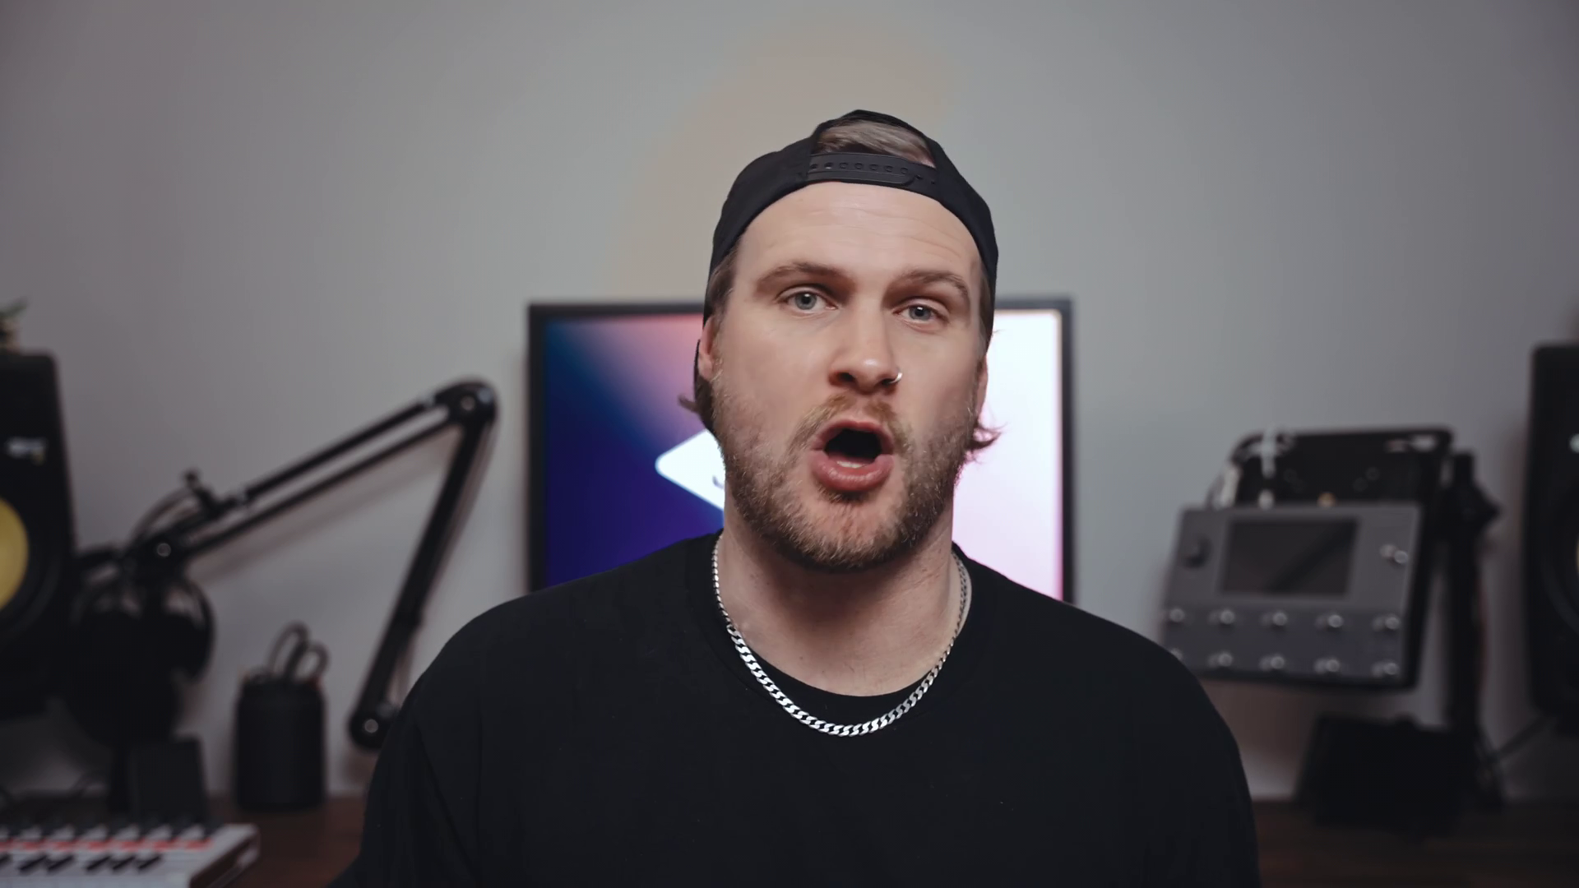